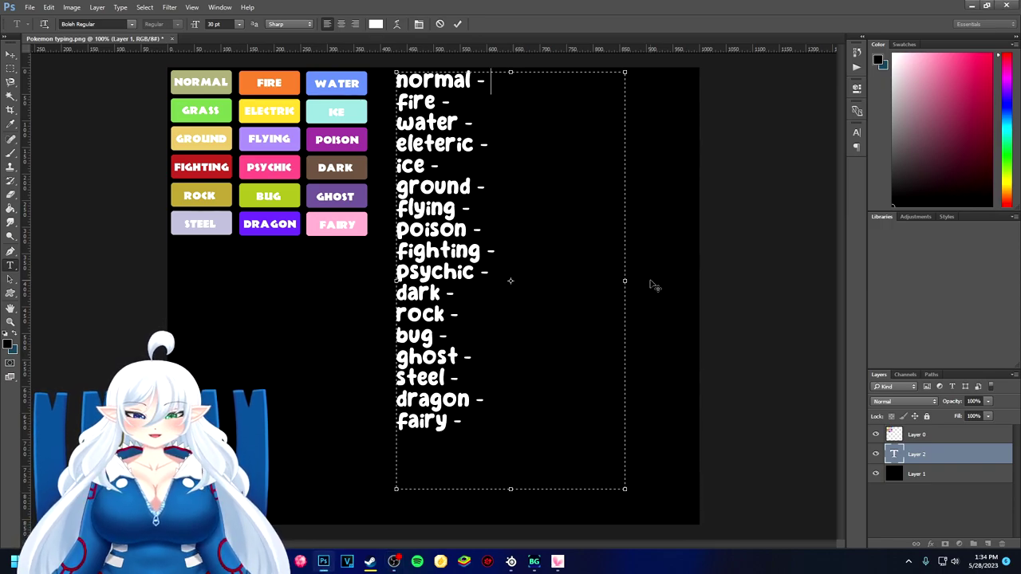
Step: Widen the type-list text frame rightward, extend it downward, and dismiss the battery notification
{"action": "left_click_drag", "start_coordinate": [627, 281], "coordinate": [696, 282]}
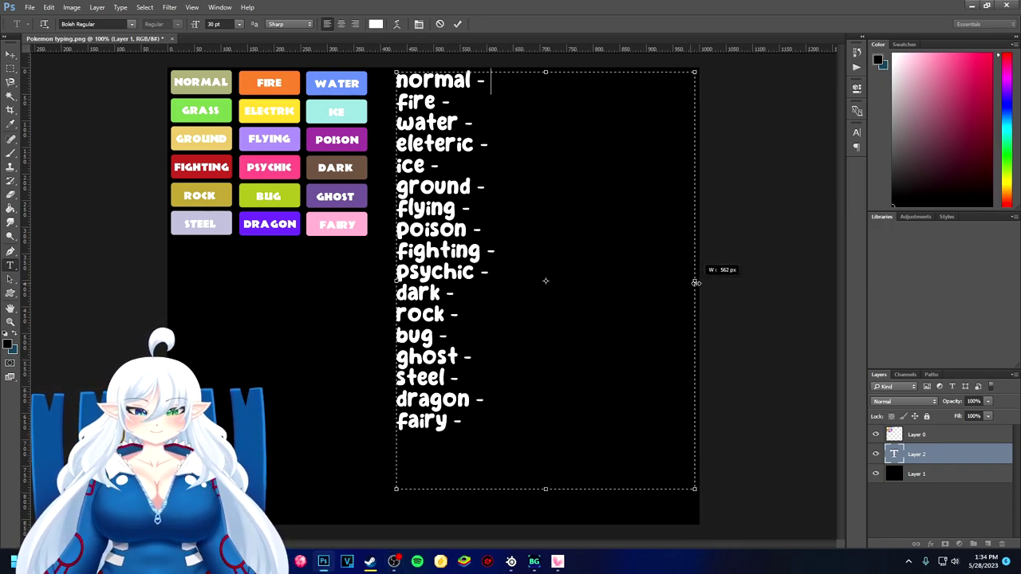
{"action": "left_click_drag", "start_coordinate": [543, 488], "coordinate": [546, 517]}
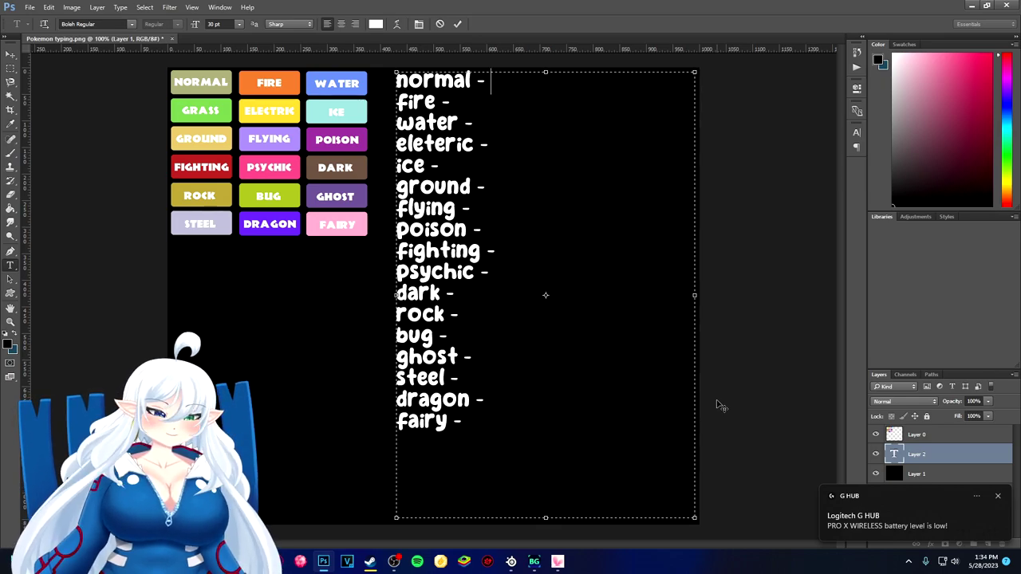
{"action": "left_click", "coordinate": [997, 496]}
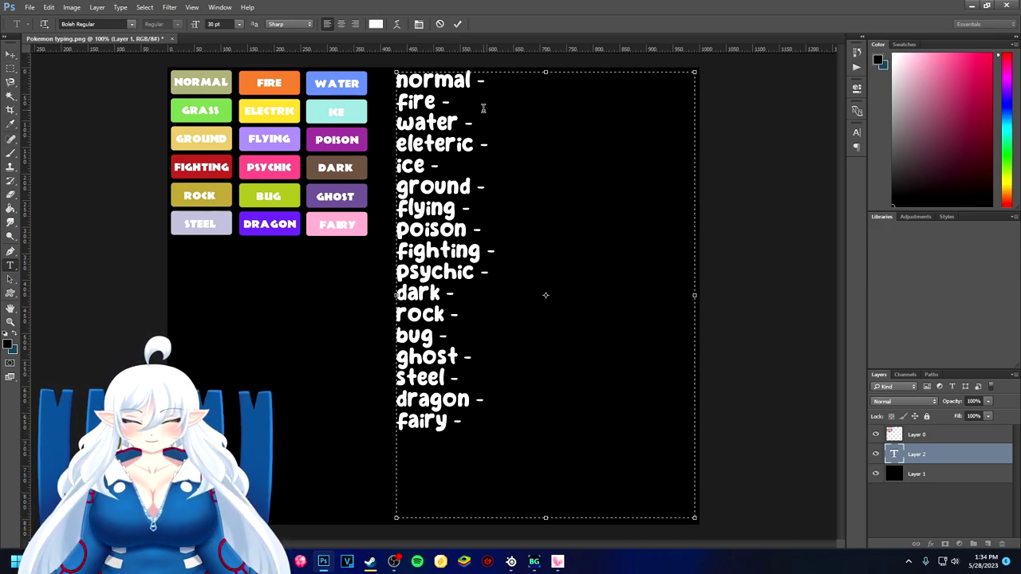
Step: Select all the text in the type list with Ctrl+A
{"action": "key", "text": "ctrl+a"}
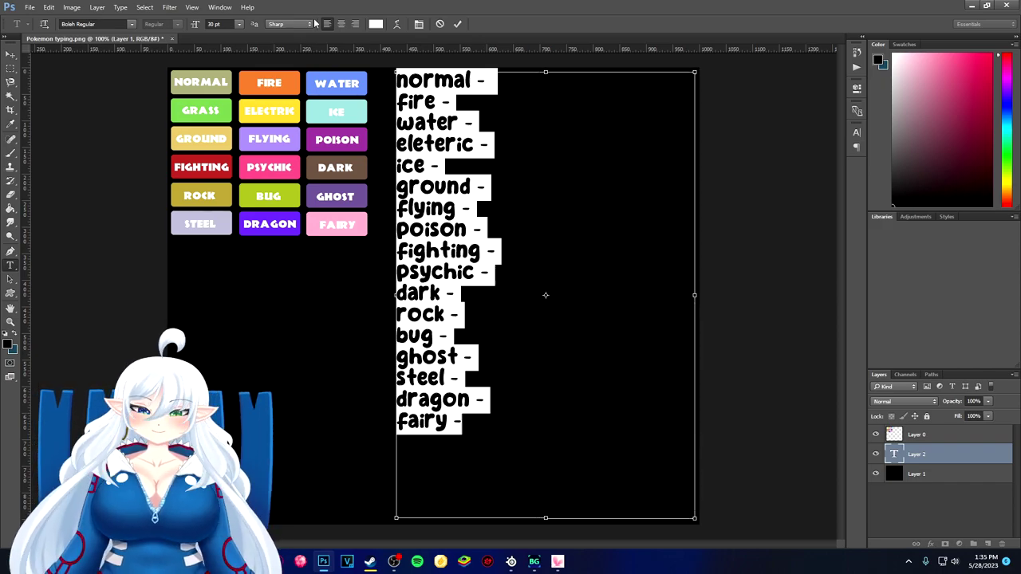
Step: Set the selected type-list text to 19 pt and deselect it
{"action": "left_click", "coordinate": [210, 23]}
{"action": "scroll", "coordinate": [210, 23], "scroll_direction": "down", "scroll_amount": 2}
{"action": "scroll", "coordinate": [209, 23], "scroll_direction": "down", "scroll_amount": 2}
{"action": "scroll", "coordinate": [209, 23], "scroll_direction": "down", "scroll_amount": 2}
{"action": "scroll", "coordinate": [209, 23], "scroll_direction": "down", "scroll_amount": 1}
{"action": "scroll", "coordinate": [209, 23], "scroll_direction": "down", "scroll_amount": 2}
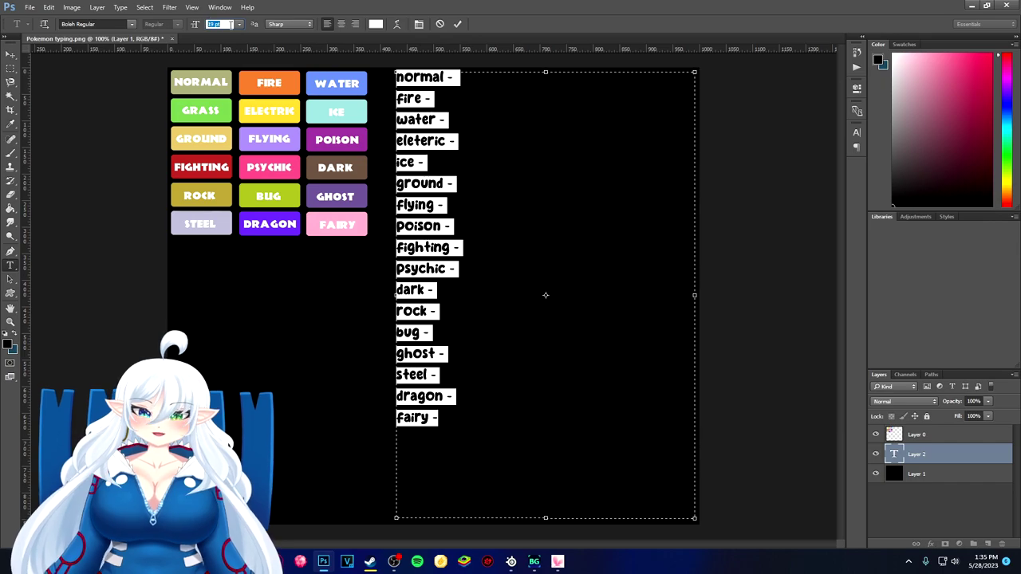
{"action": "left_click", "coordinate": [469, 80]}
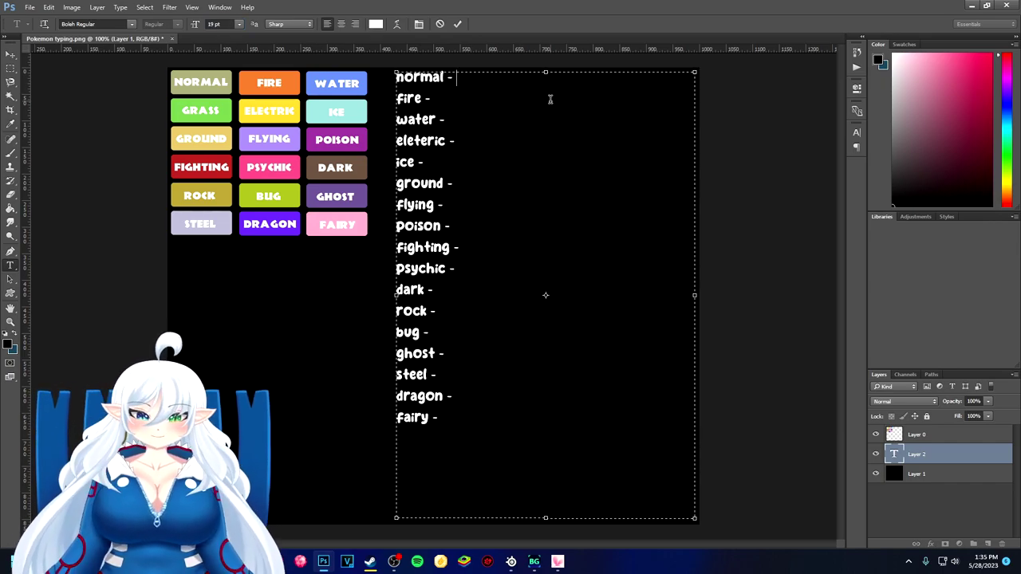
Step: Check the water, eleteric and bug lines, ending with the caret after 'normal -'
{"action": "left_click", "coordinate": [455, 119]}
{"action": "left_click", "coordinate": [463, 141]}
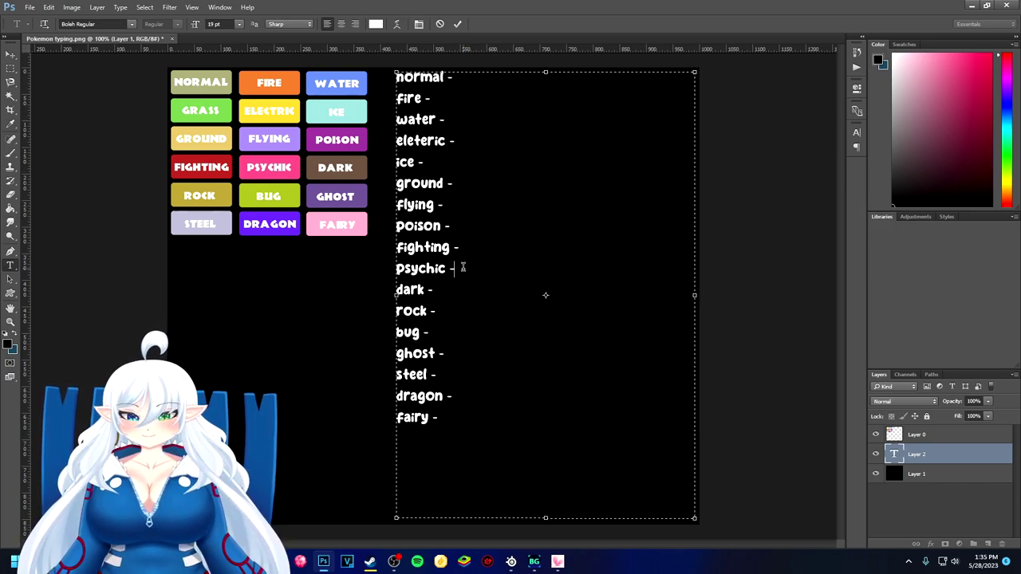
{"action": "left_click", "coordinate": [454, 331]}
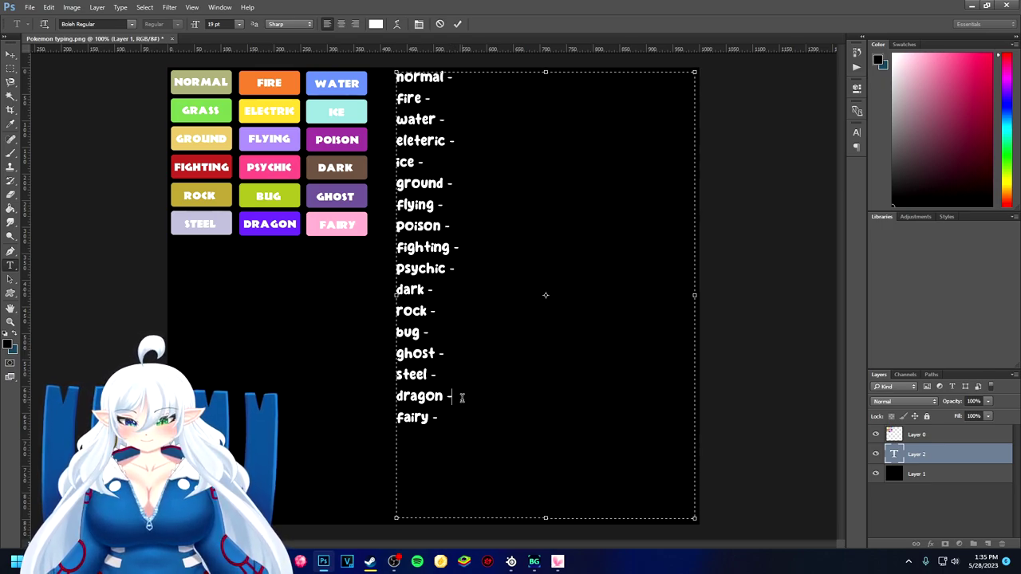
{"action": "left_click", "coordinate": [467, 82]}
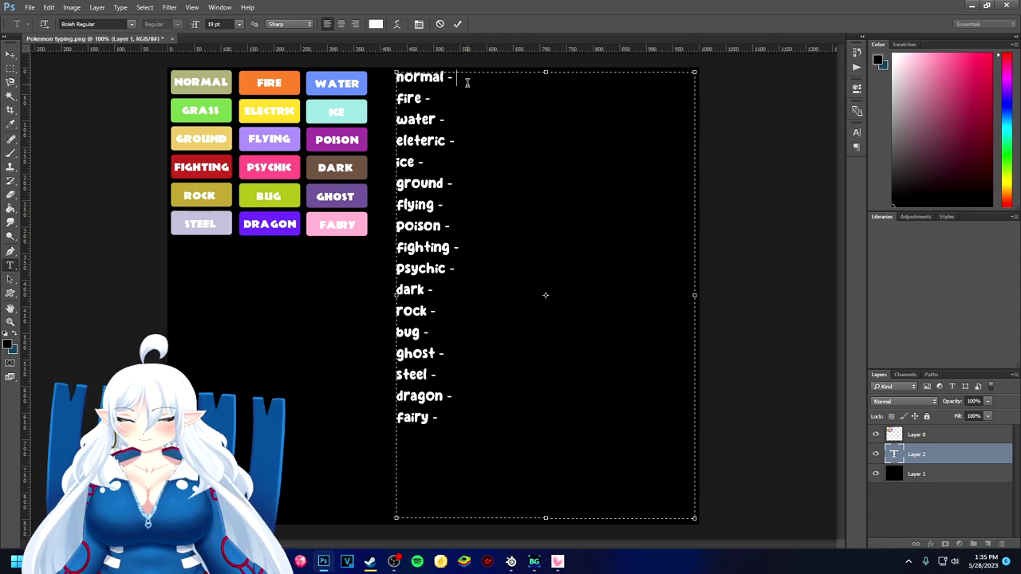
Step: Type keywords Null for normal, Blaze, Flame for fire and Aqua, Marine for water
{"action": "type", "text": "Ny"}
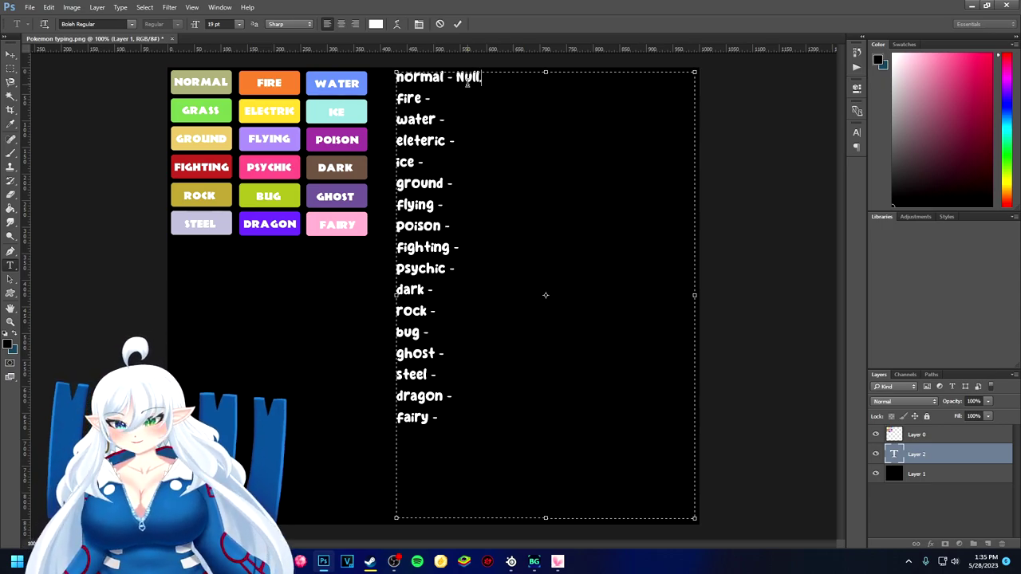
{"action": "type", "text": "."}
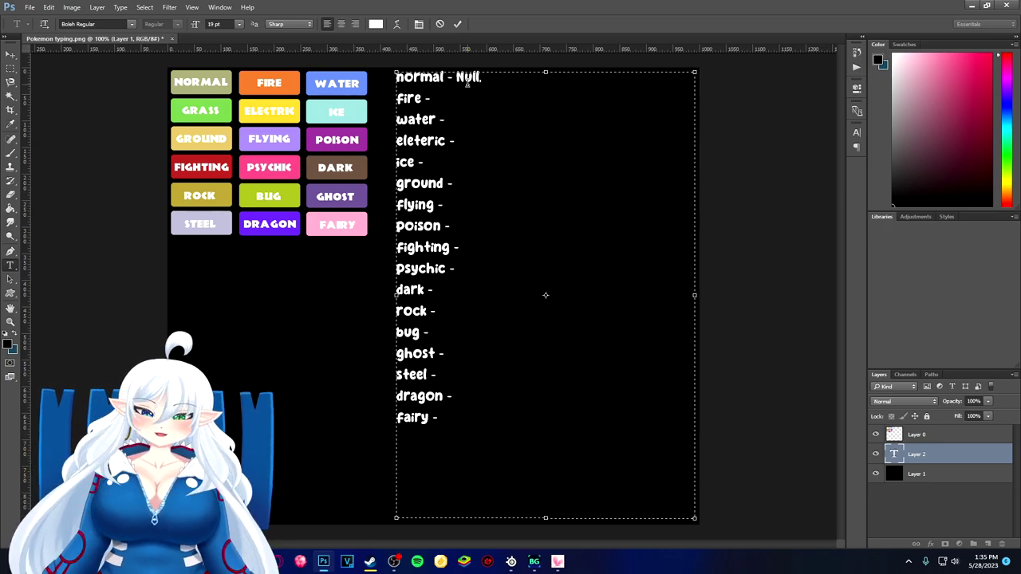
{"action": "left_click", "coordinate": [460, 100]}
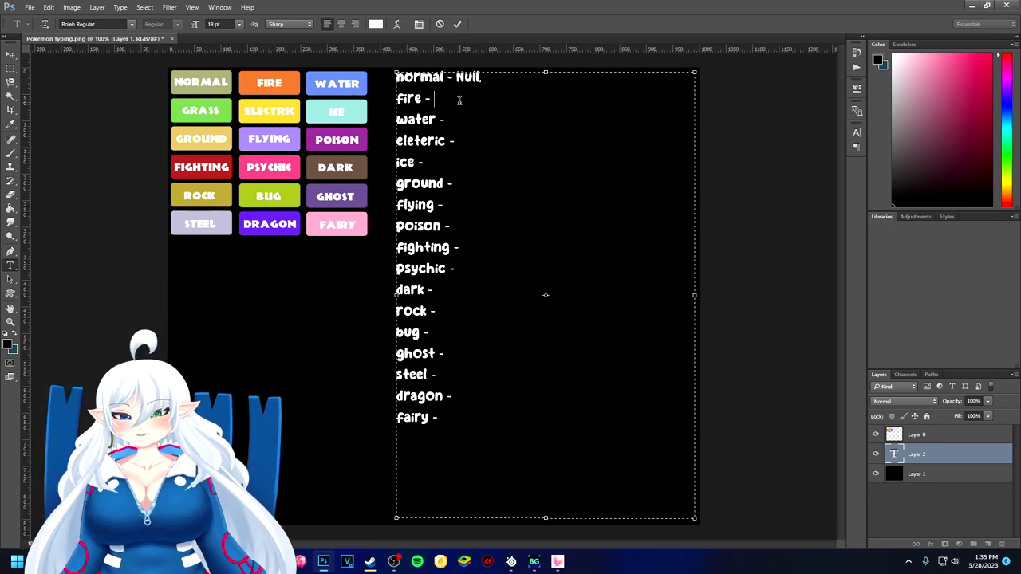
{"action": "type", "text": "Blaze."}
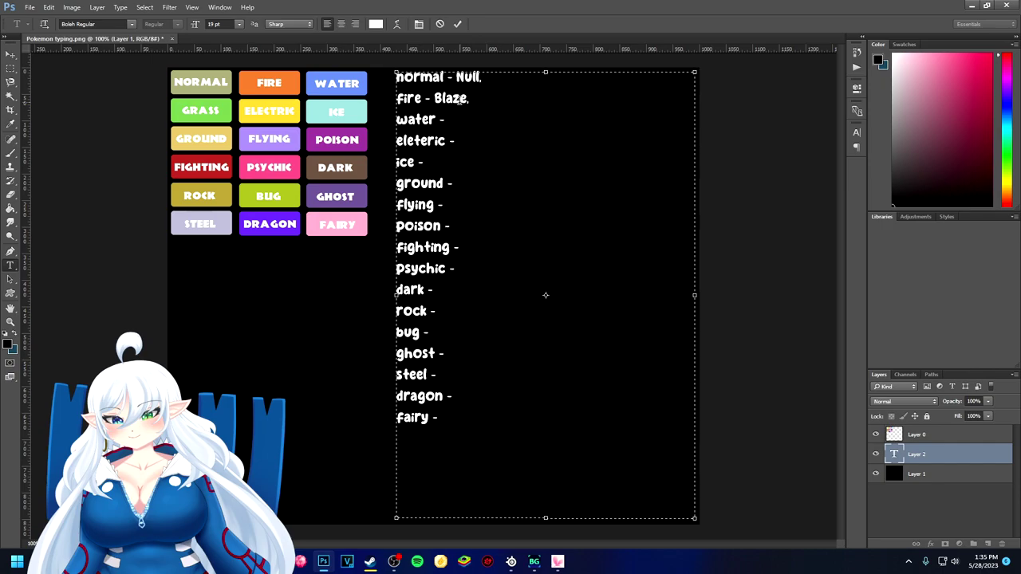
{"action": "type", "text": " Flame"}
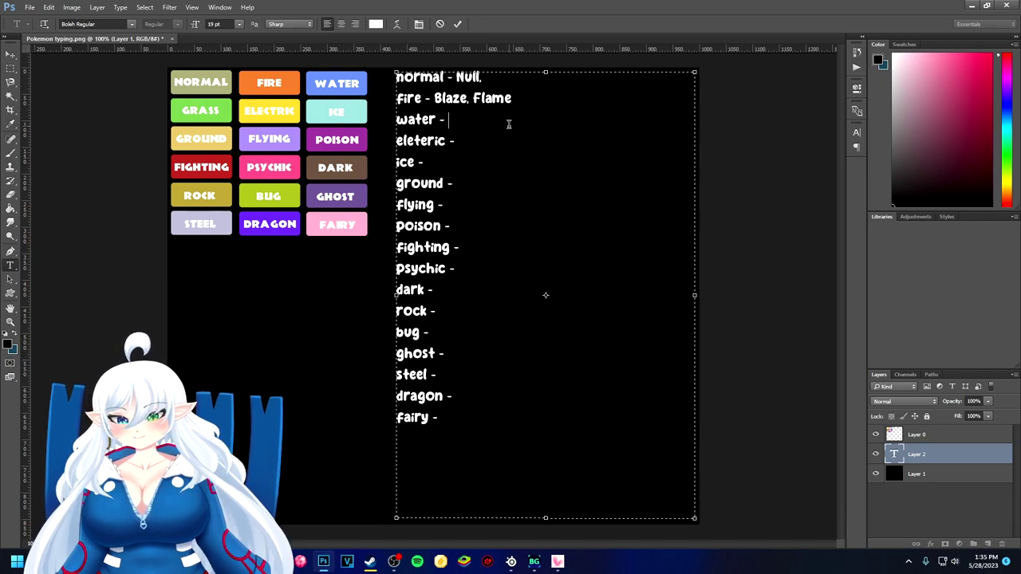
{"action": "type", "text": " water - Aqua. "}
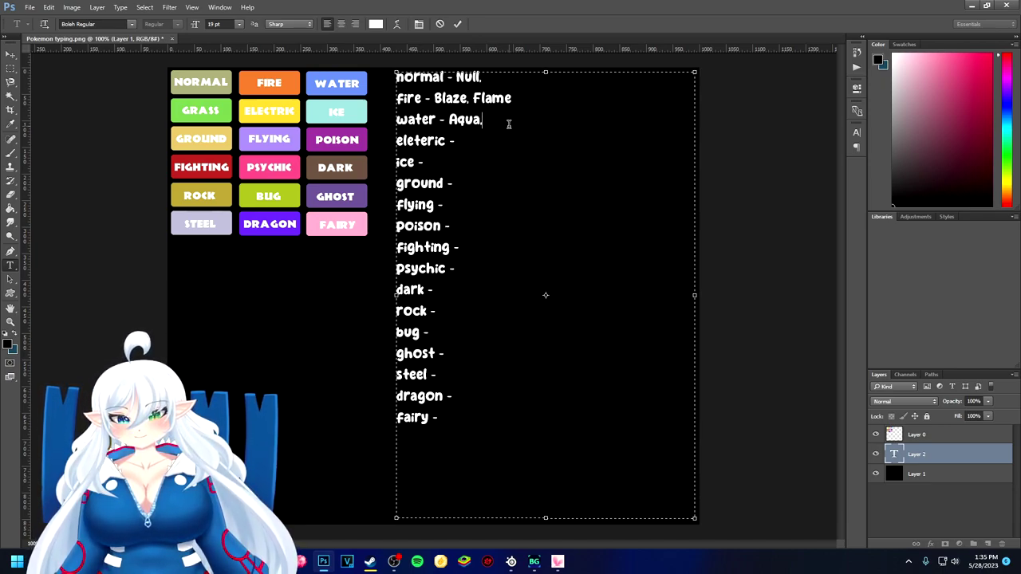
{"action": "type", "text": "Marine"}
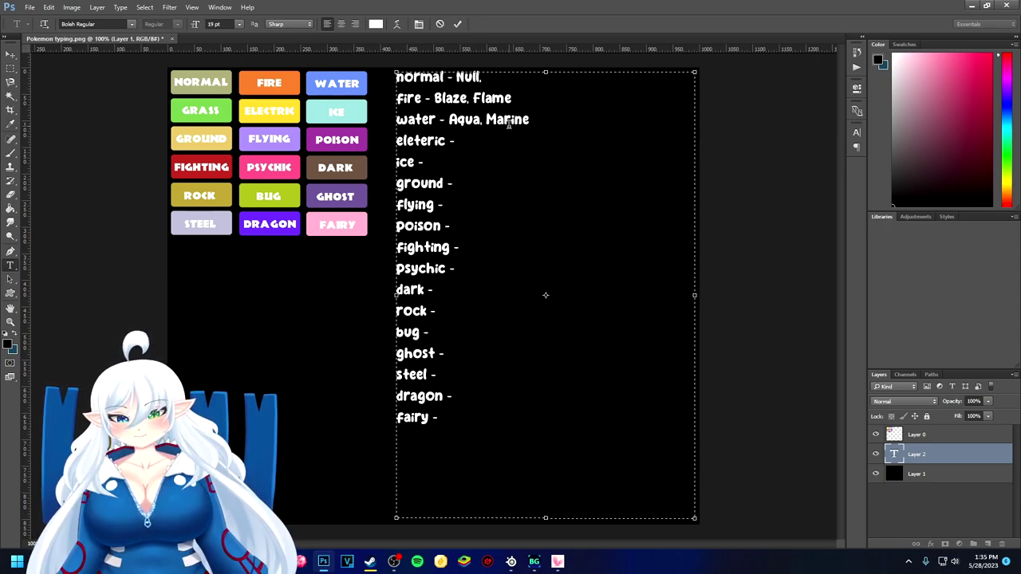
Step: Add Thunder to the eleteric line, correcting a typo, and finish that entry
{"action": "left_click", "coordinate": [493, 144]}
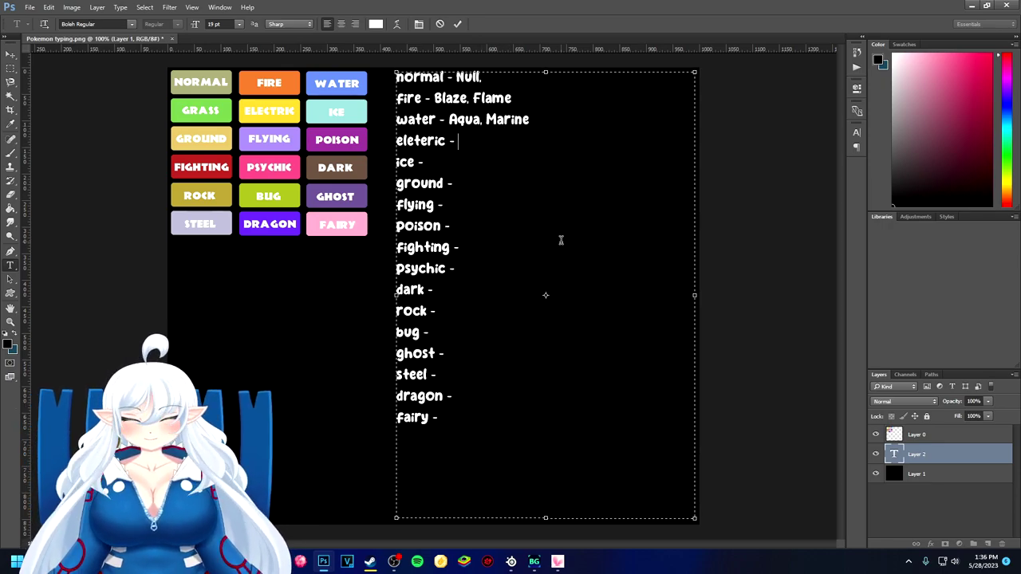
{"action": "type", "text": "Thunde"}
{"action": "key", "text": "BackSpace"}
{"action": "type", "text": "der"}
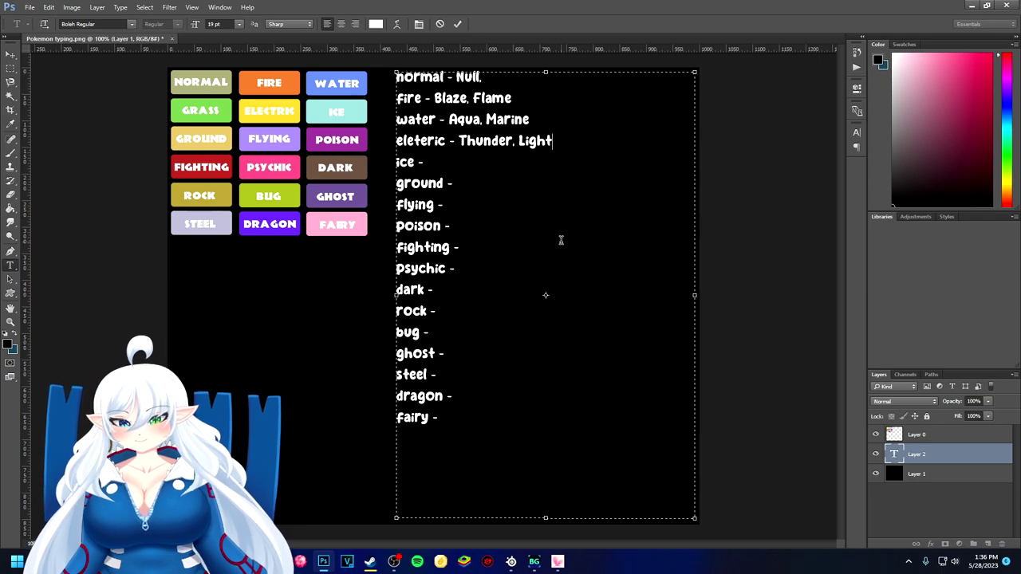
{"action": "type", "text": "ing"}
{"action": "left_click", "coordinate": [491, 164]}
{"action": "left_click", "coordinate": [475, 412]}
{"action": "type", "text": "Magic"}
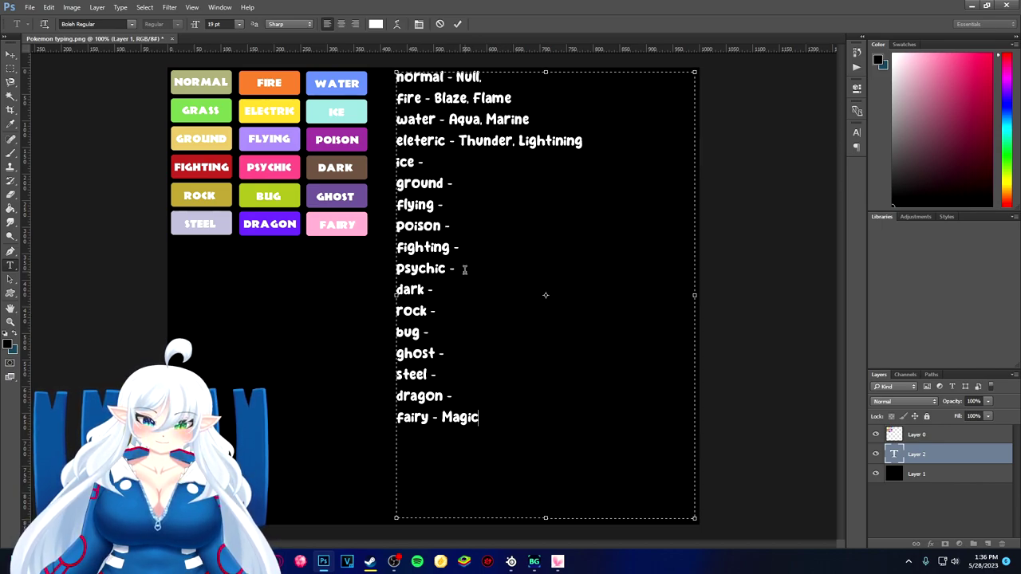
Step: Add Light for psychic, Dark, Shadow for dark, IceBound for ice, and Scalebound, scale, reptile for dragon
{"action": "type", "text": "Light"}
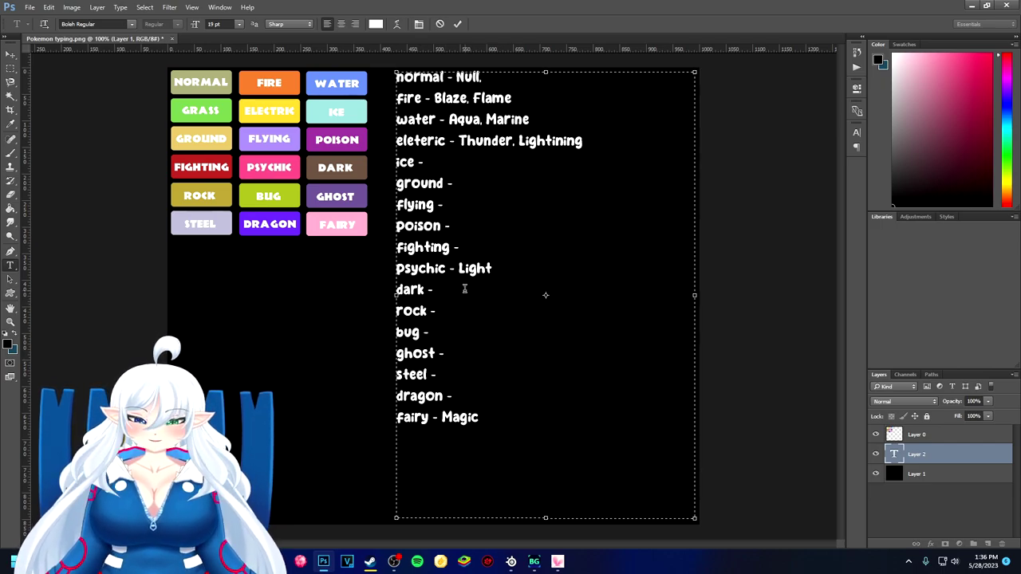
{"action": "type", "text": " dark - Dark"}
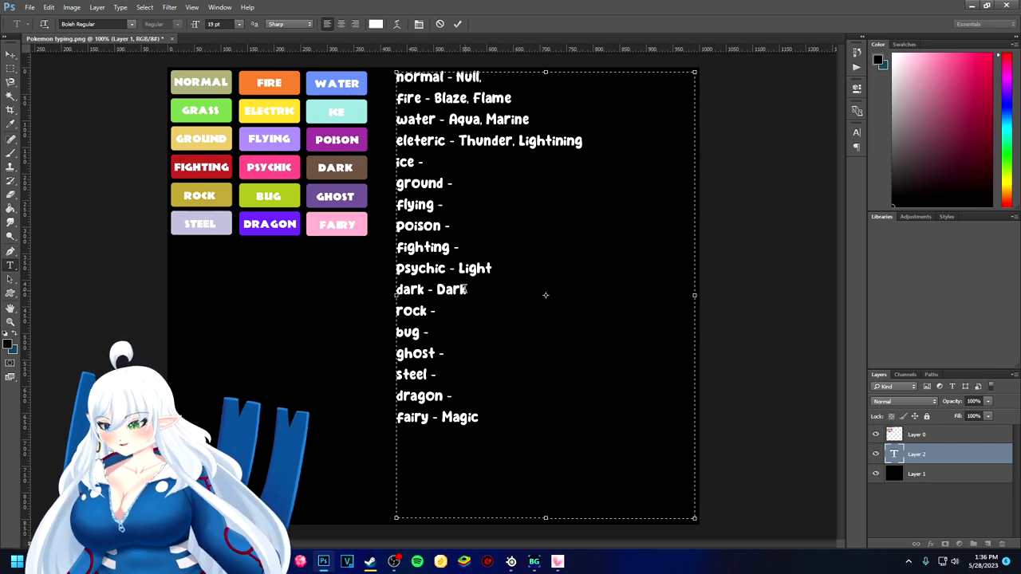
{"action": "type", "text": ", Shadow"}
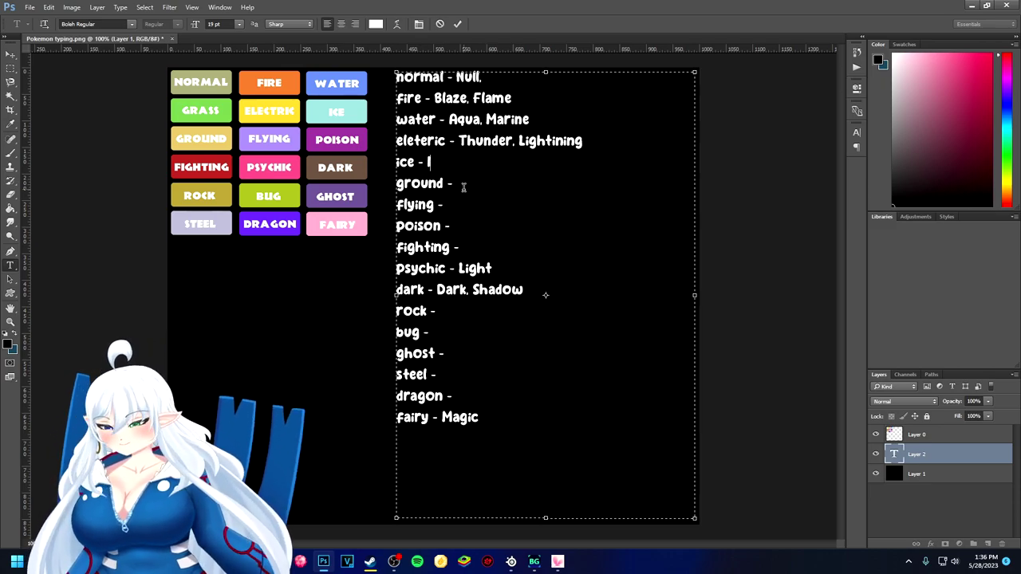
{"action": "type", "text": "IceBound"}
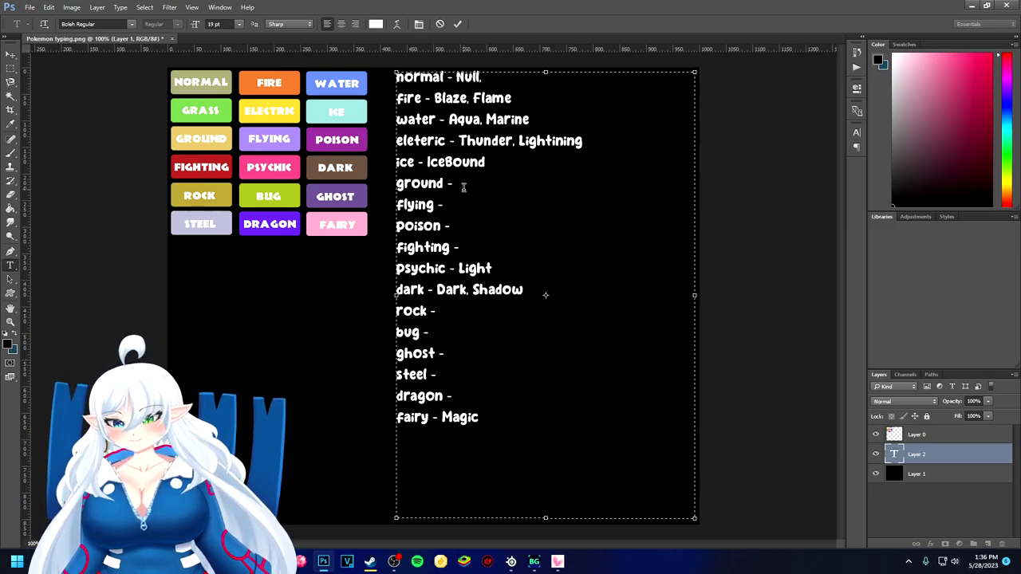
{"action": "left_click", "coordinate": [465, 396]}
{"action": "type", "text": "Scale"}
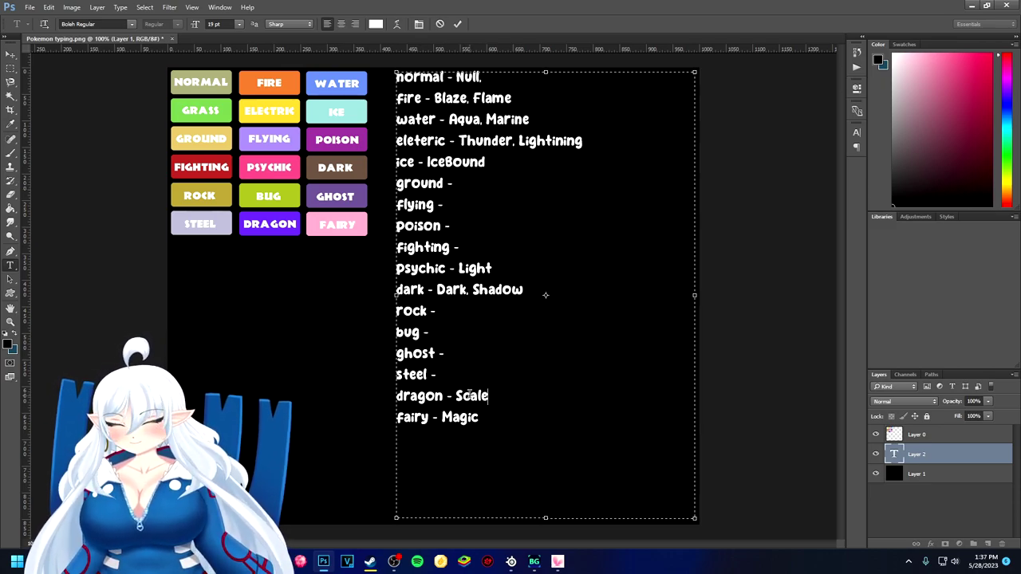
{"action": "type", "text": "bound"}
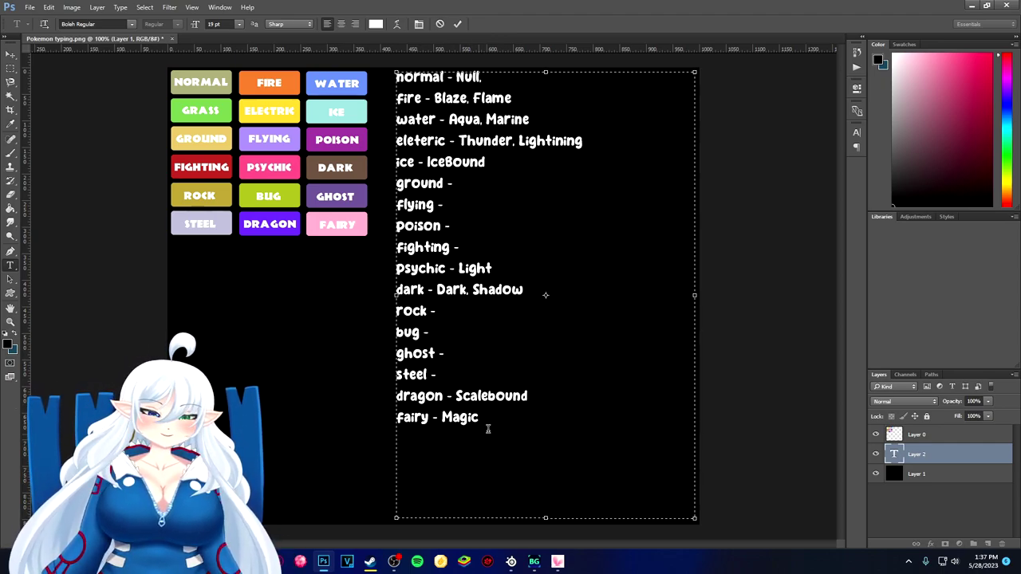
{"action": "type", "text": ", "}
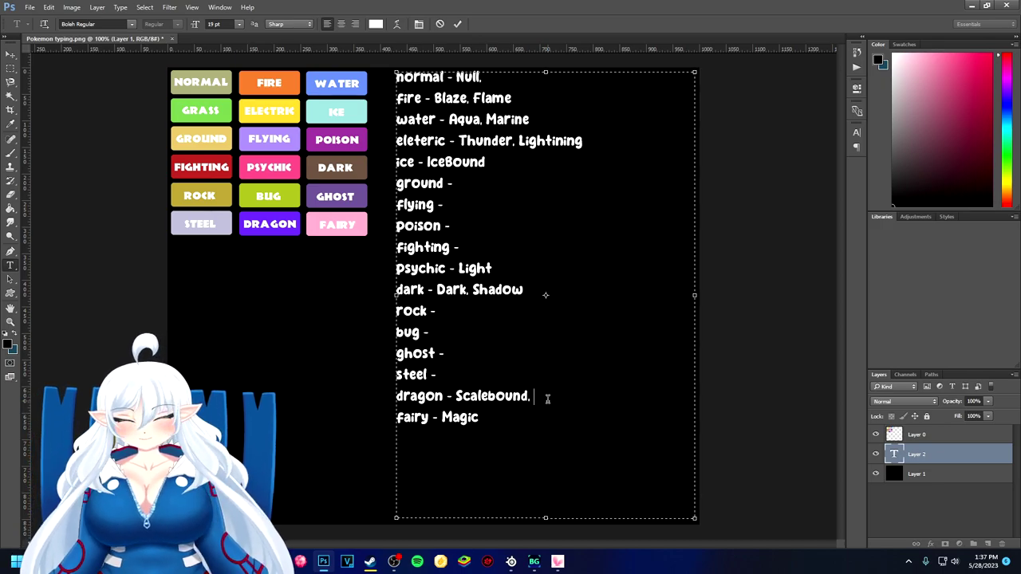
{"action": "type", "text": "sca"}
{"action": "type", "text": "ale, reptile"}
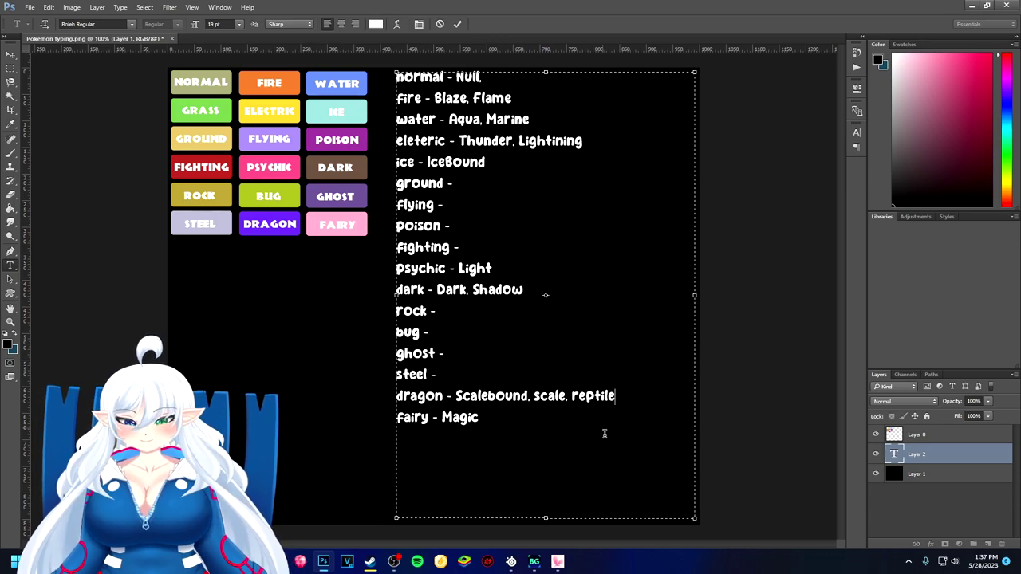
{"action": "left_click_drag", "start_coordinate": [625, 398], "coordinate": [570, 399]}
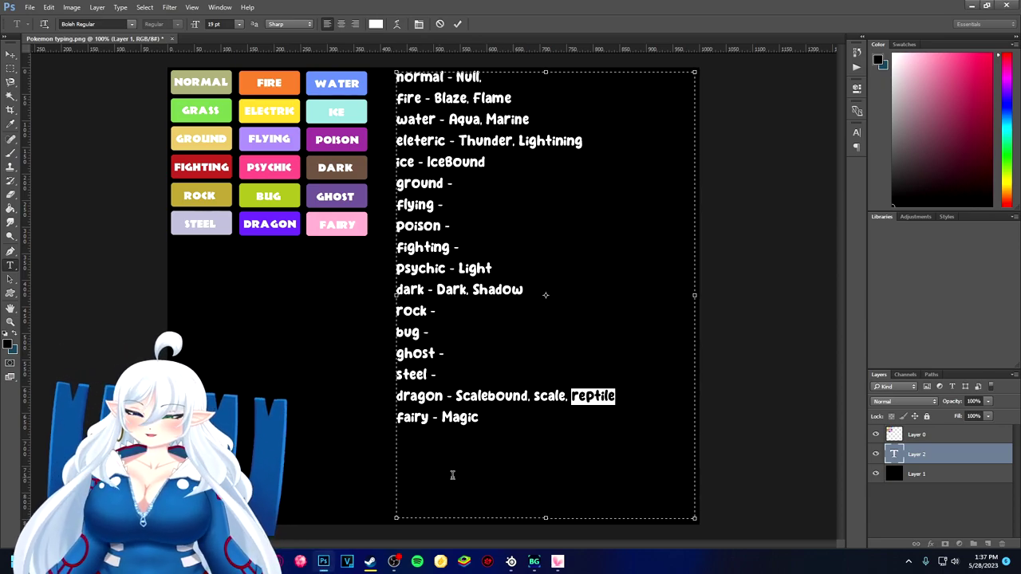
Step: Add Metal to the steel line, remove the extra word robot, and begin bug's keyword 'ins'
{"action": "left_click", "coordinate": [608, 425]}
{"action": "left_click", "coordinate": [473, 370]}
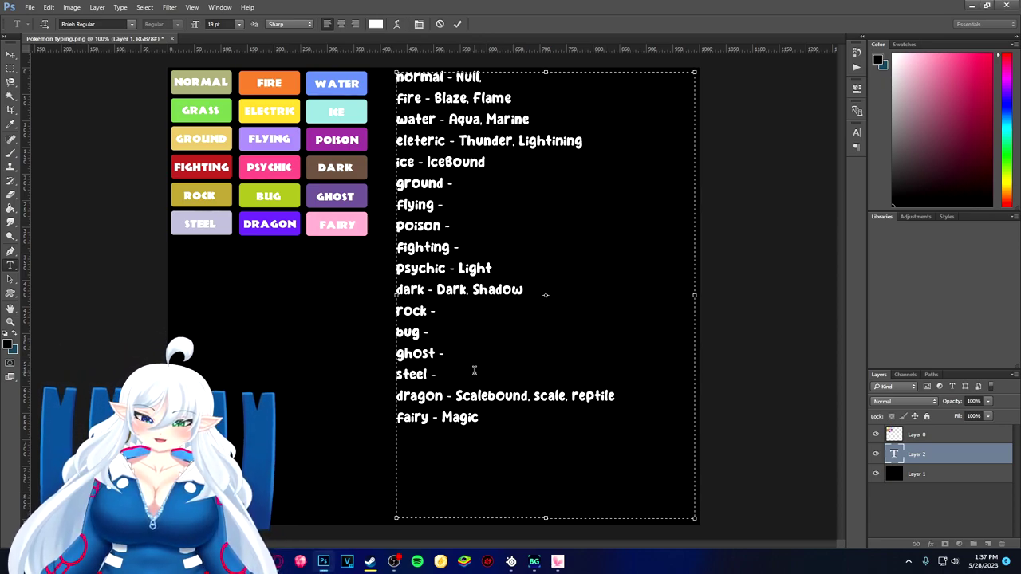
{"action": "type", "text": "etal"}
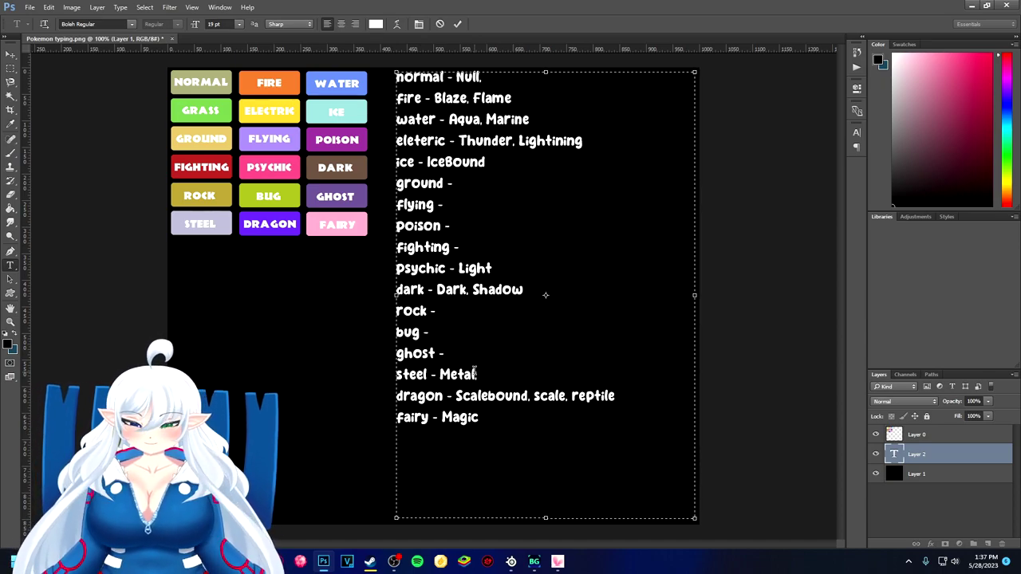
{"action": "type", "text": ", robot"}
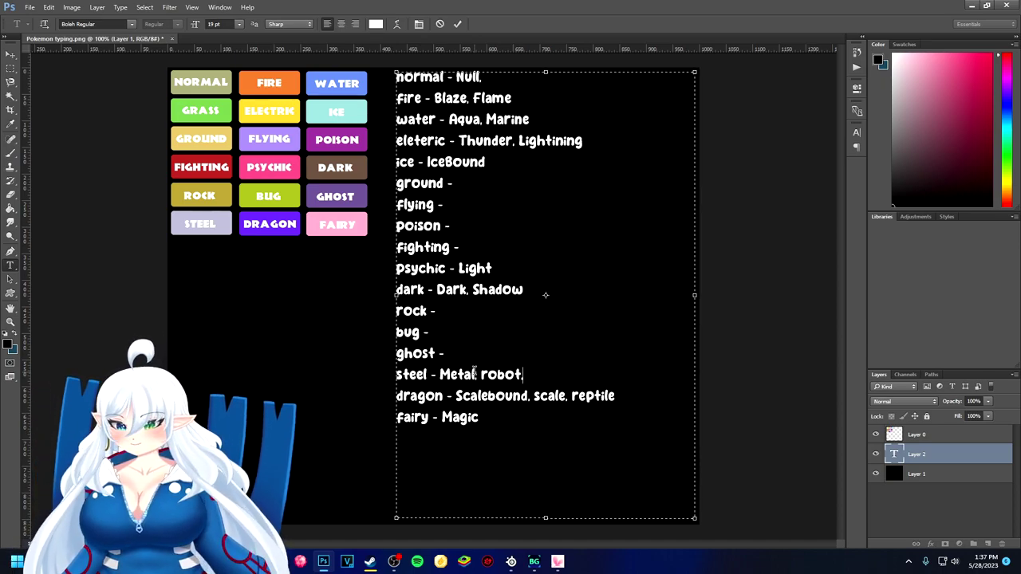
{"action": "key", "text": "BackSpace"}
{"action": "key", "text": "BackSpace"}
{"action": "key", "text": "BackSpace"}
{"action": "key", "text": "BackSpace"}
{"action": "key", "text": "BackSpace"}
{"action": "key", "text": "BackSpace"}
{"action": "key", "text": "BackSpace"}
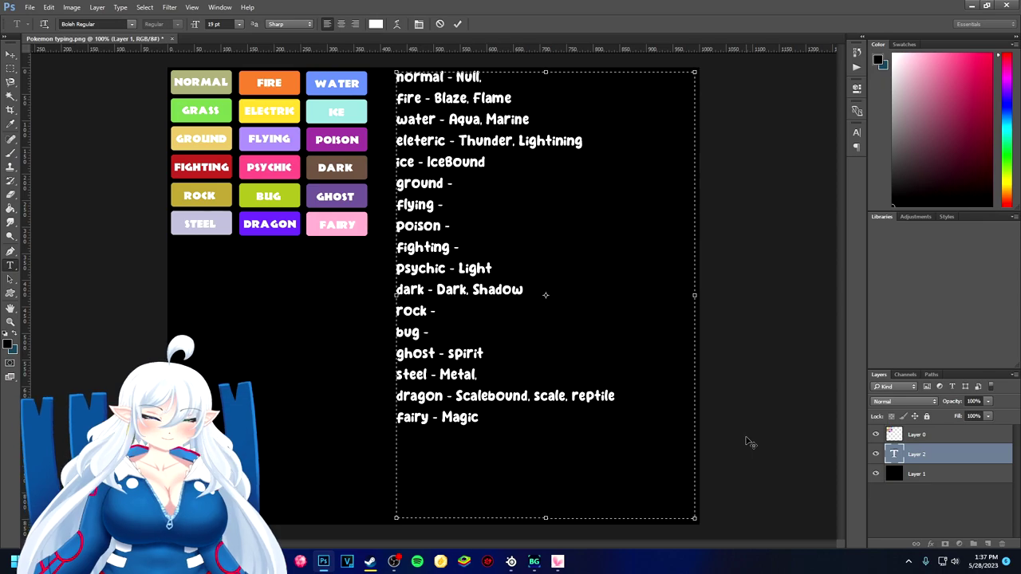
{"action": "type", "text": "insc"}
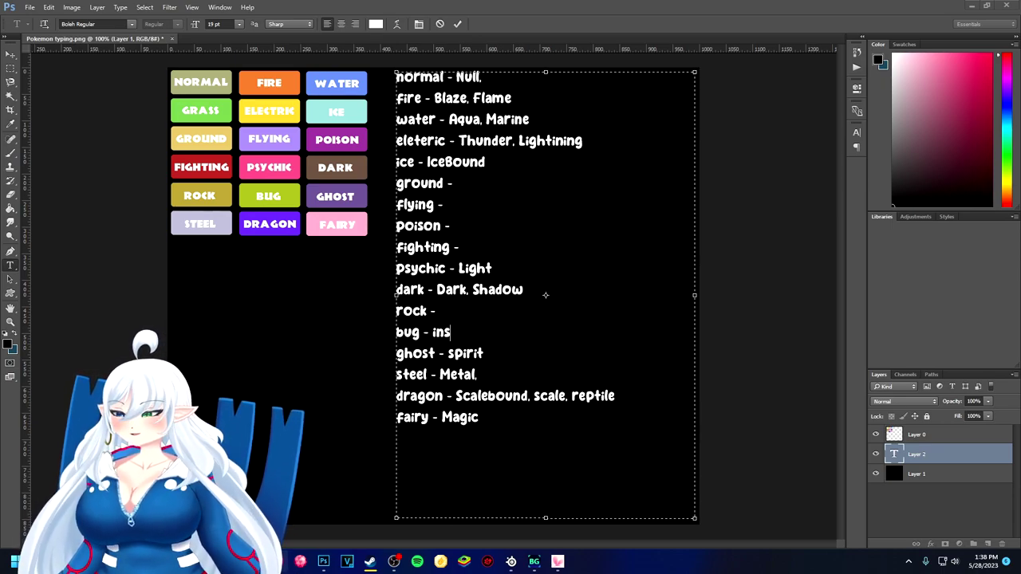
Step: Give poison the keyword Toxic, correcting the mistyped Toxin
{"action": "left_click", "coordinate": [461, 224]}
{"action": "type", "text": "Toxin"}
{"action": "key", "text": "BackSpace"}
{"action": "type", "text": "c"}
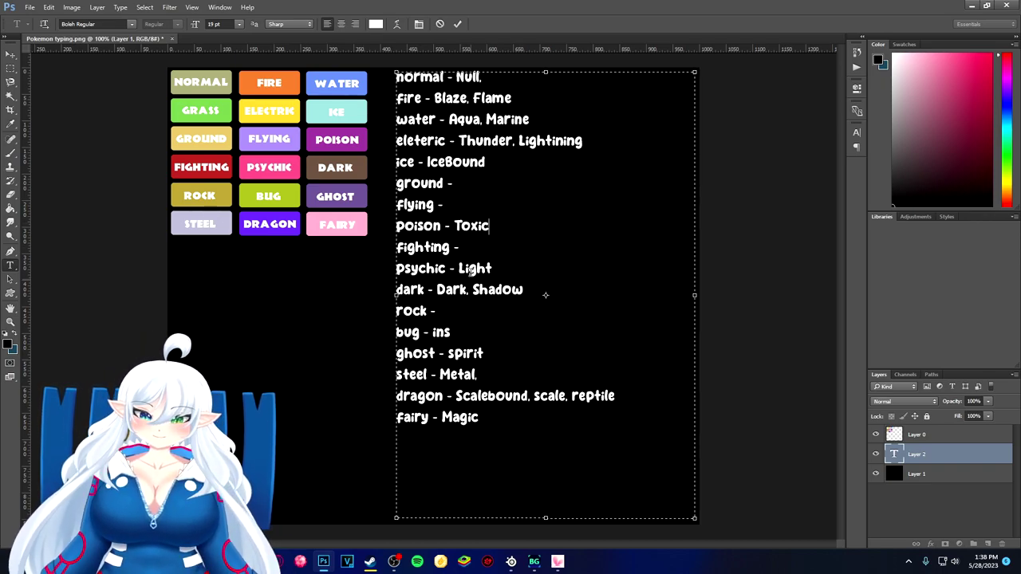
Step: Complete bug's keyword as insect, dropping the plural s
{"action": "left_click", "coordinate": [473, 332]}
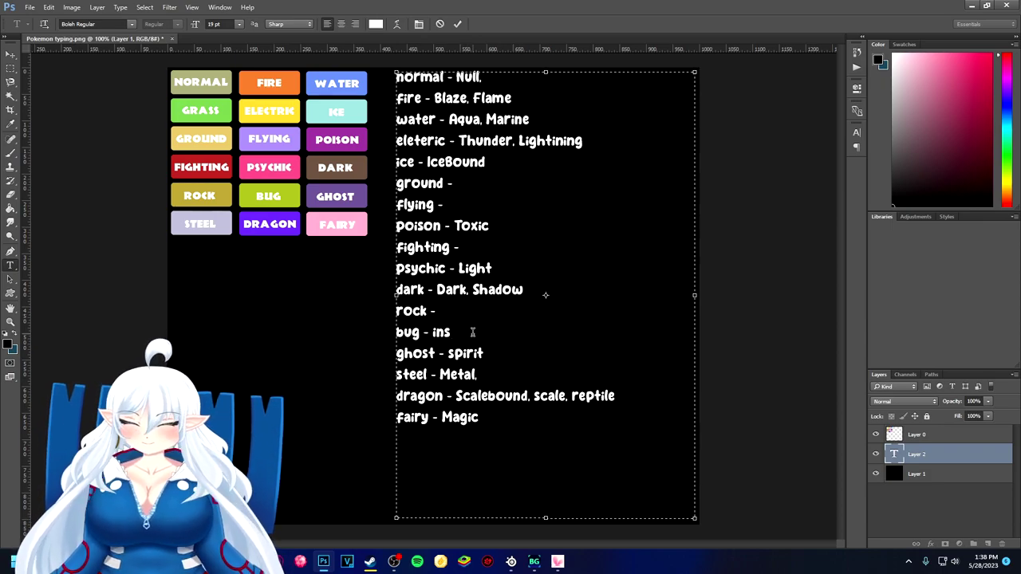
{"action": "key", "text": "BackSpace"}
{"action": "type", "text": "s"}
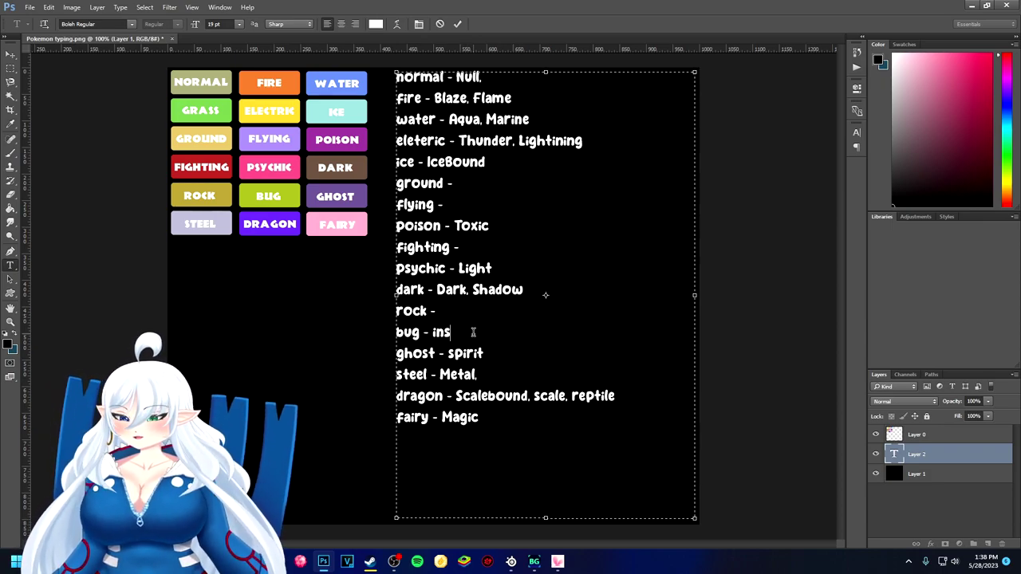
{"action": "type", "text": "ects"}
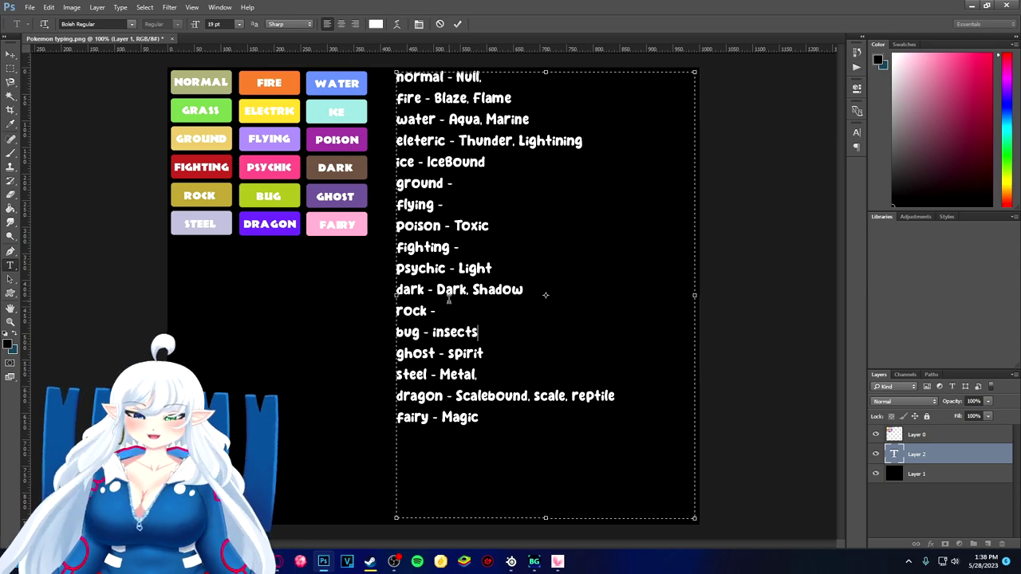
{"action": "key", "text": "BackSpace"}
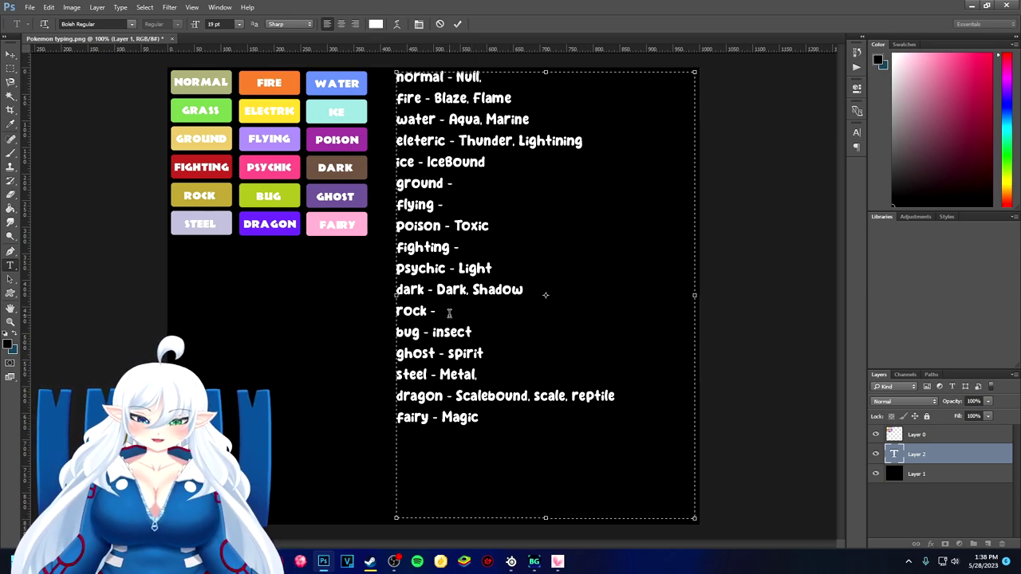
{"action": "key", "text": "Up"}
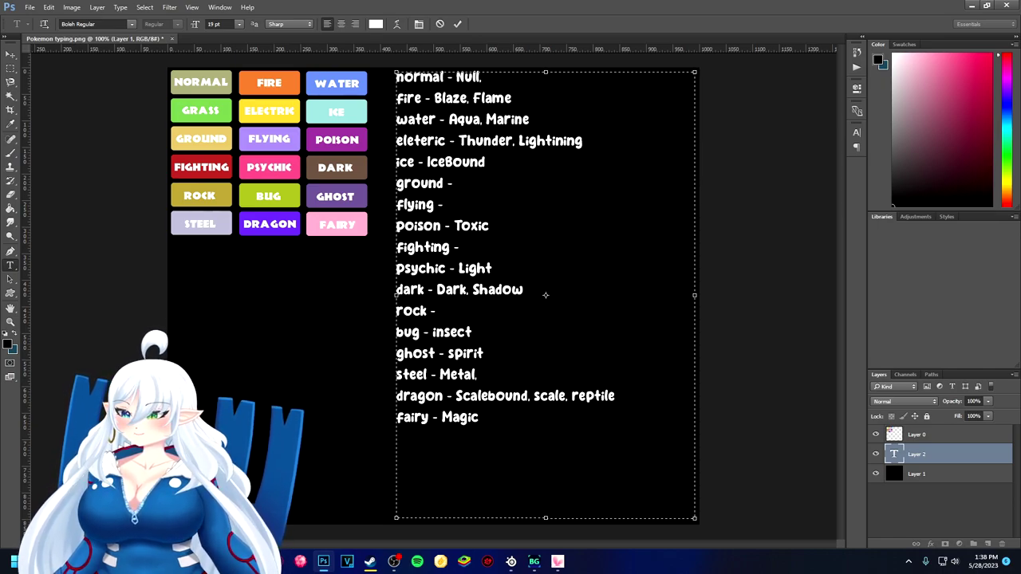
Step: Add Earth for ground, Wind for flying and Brawler for fighting
{"action": "left_click", "coordinate": [465, 185]}
{"action": "type", "text": "Earth"}
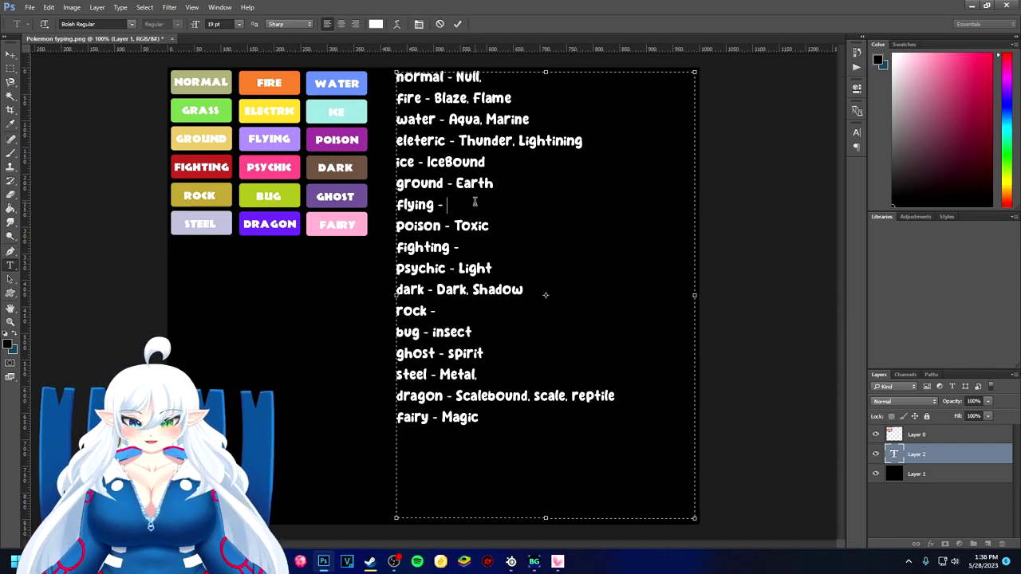
{"action": "type", "text": "Wing"}
{"action": "key", "text": "BackSpace"}
{"action": "type", "text": "d"}
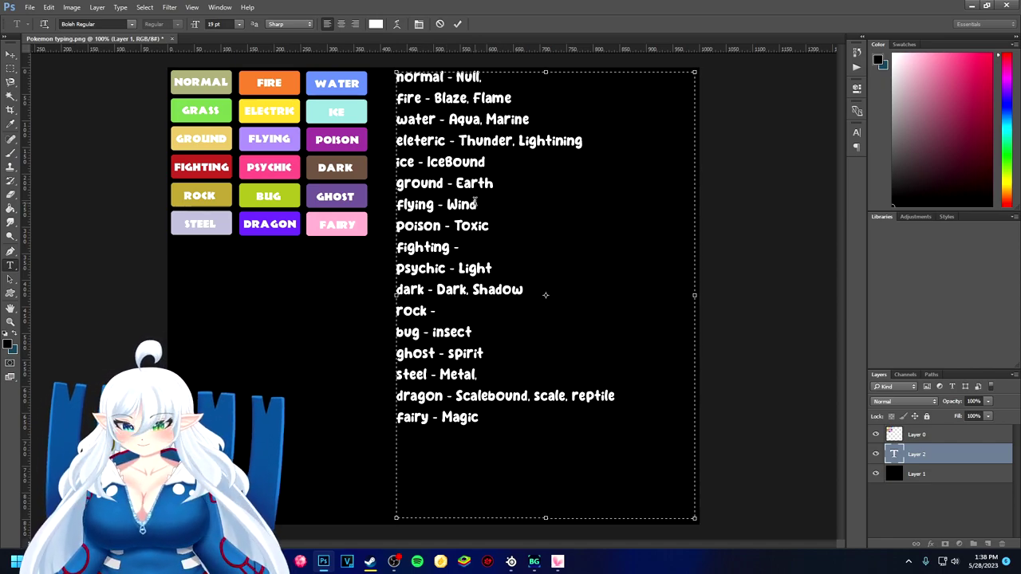
{"action": "left_click", "coordinate": [504, 251]}
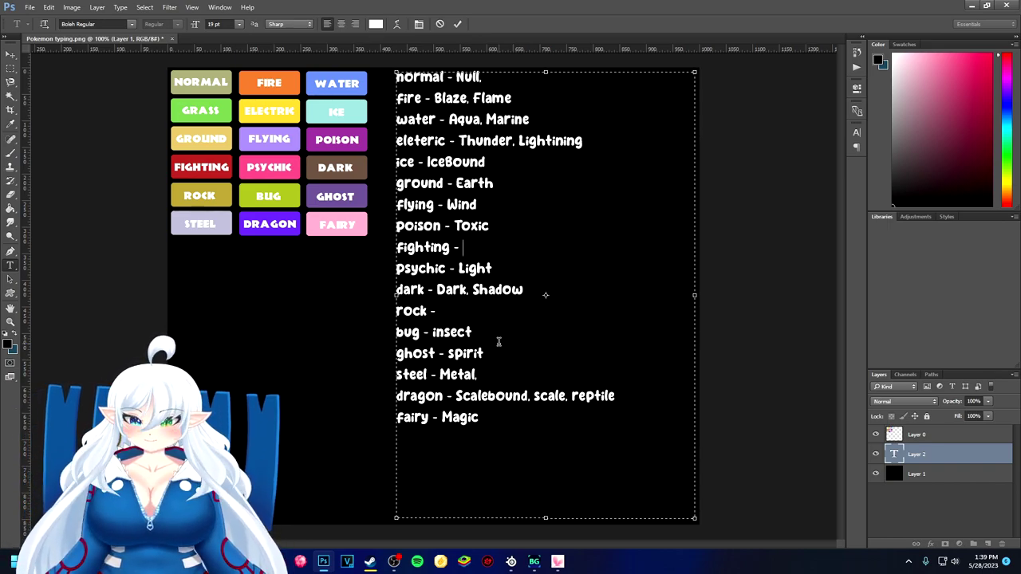
{"action": "type", "text": "Brawler"}
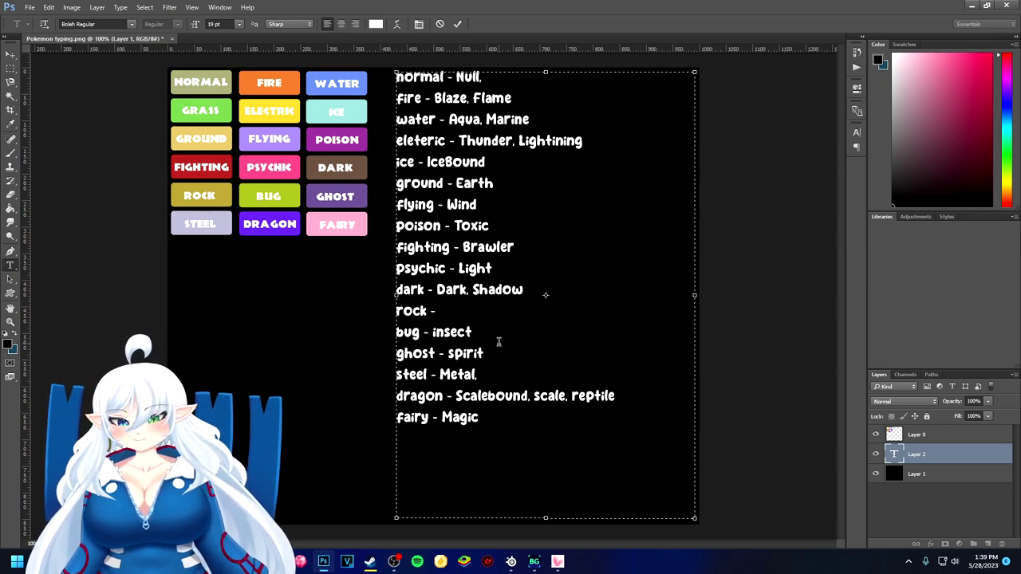
{"action": "left_click", "coordinate": [490, 305]}
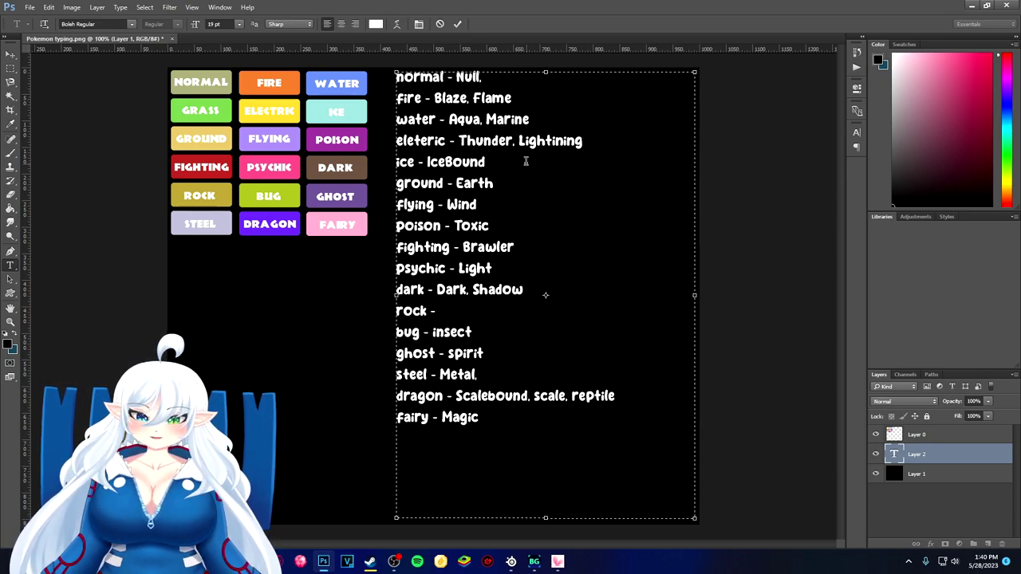
Step: Insert a new 'Grass - Life' line below water, removing a stray comma
{"action": "left_click", "coordinate": [557, 119]}
{"action": "key", "text": "Return"}
{"action": "type", "text": "Grass"}
{"action": "type", "text": "- "}
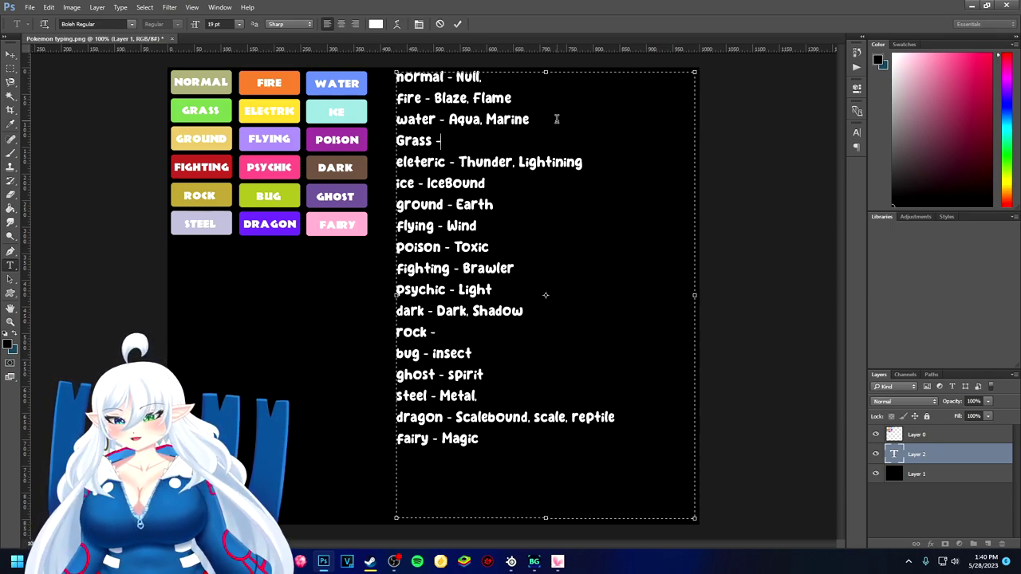
{"action": "type", "text": "Life"}
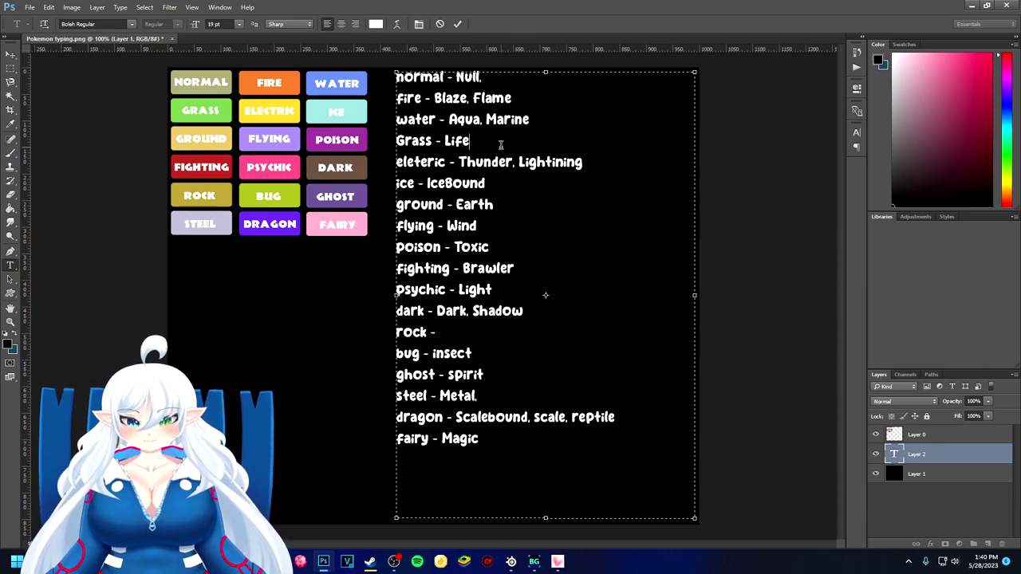
{"action": "type", "text": ","}
{"action": "key", "text": "BackSpace"}
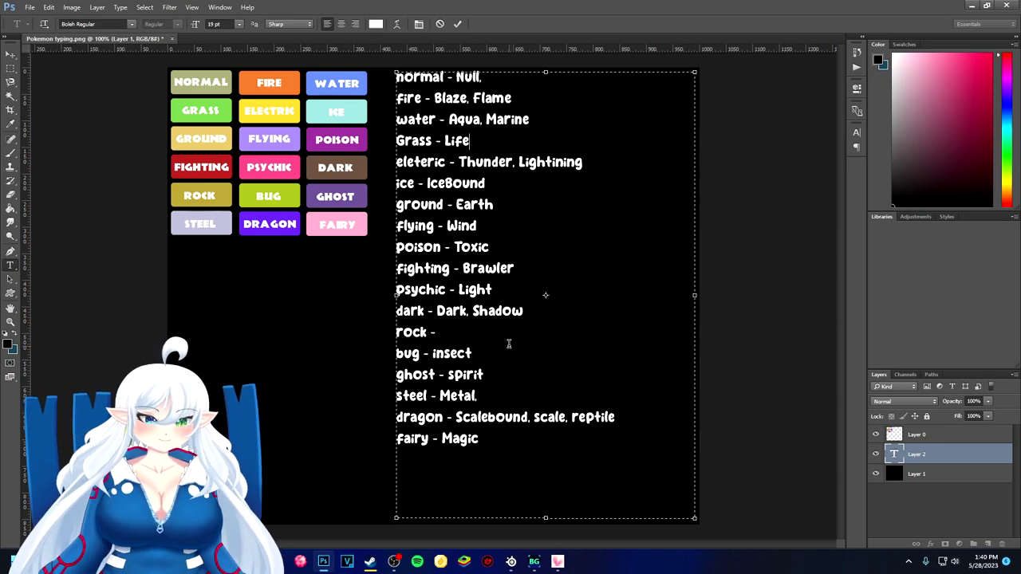
{"action": "left_click", "coordinate": [467, 332]}
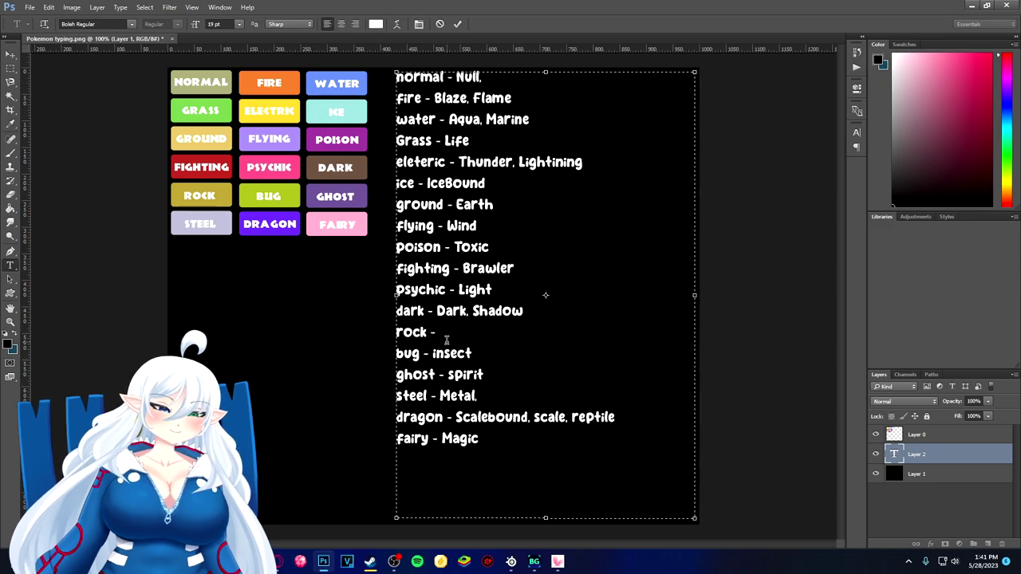
{"action": "left_click_drag", "start_coordinate": [445, 336], "coordinate": [391, 340]}
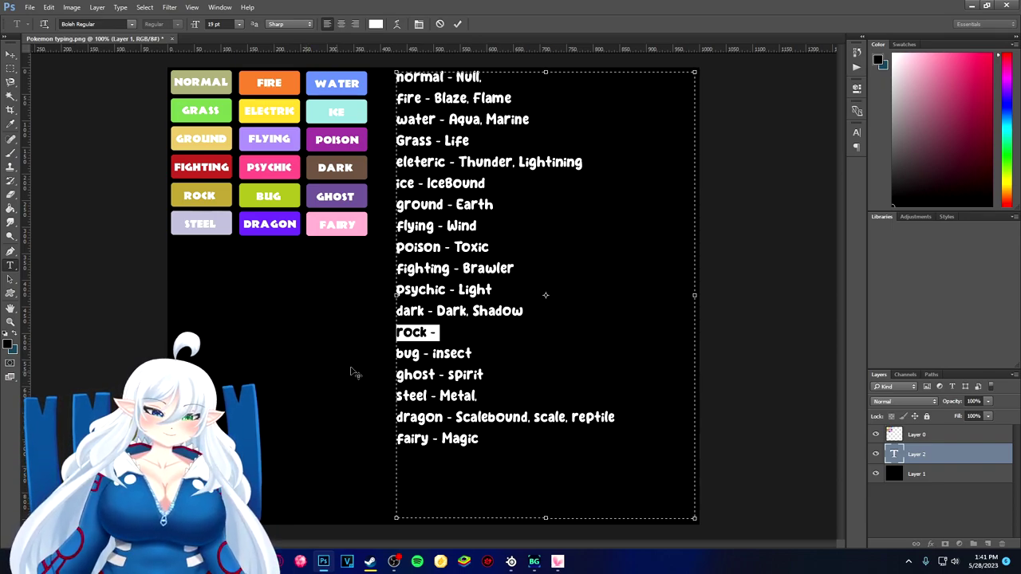
Step: Review the rock, ground and fairy lines, then commit the keyword text layer with Ctrl+Enter
{"action": "left_click", "coordinate": [445, 336]}
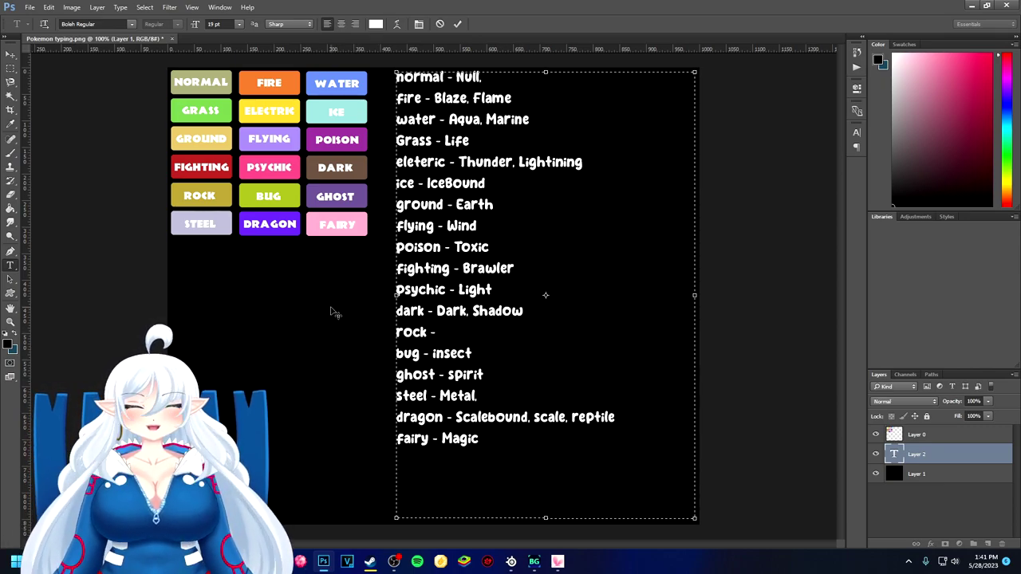
{"action": "left_click", "coordinate": [505, 205]}
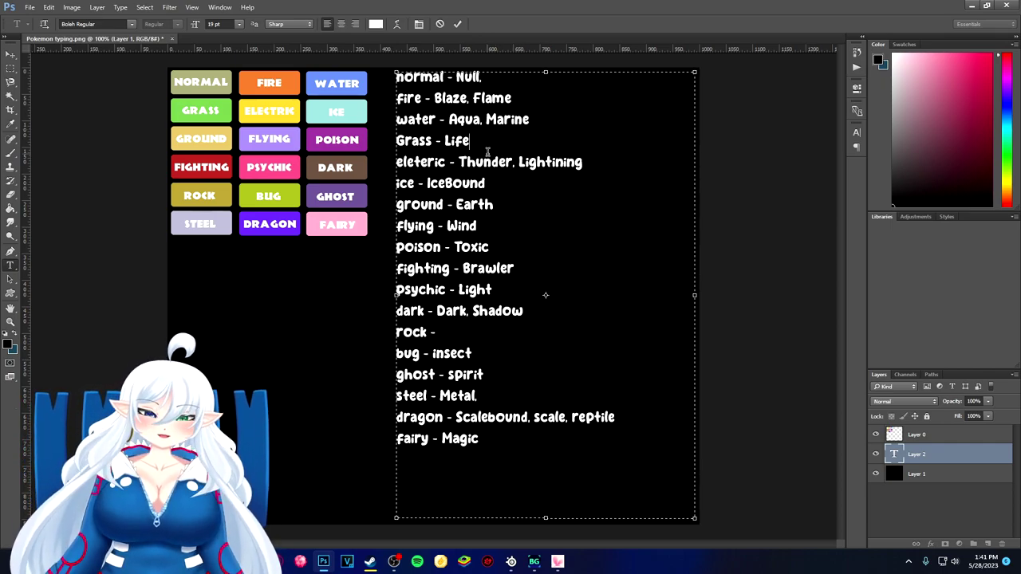
{"action": "left_click_drag", "start_coordinate": [479, 439], "coordinate": [397, 450]}
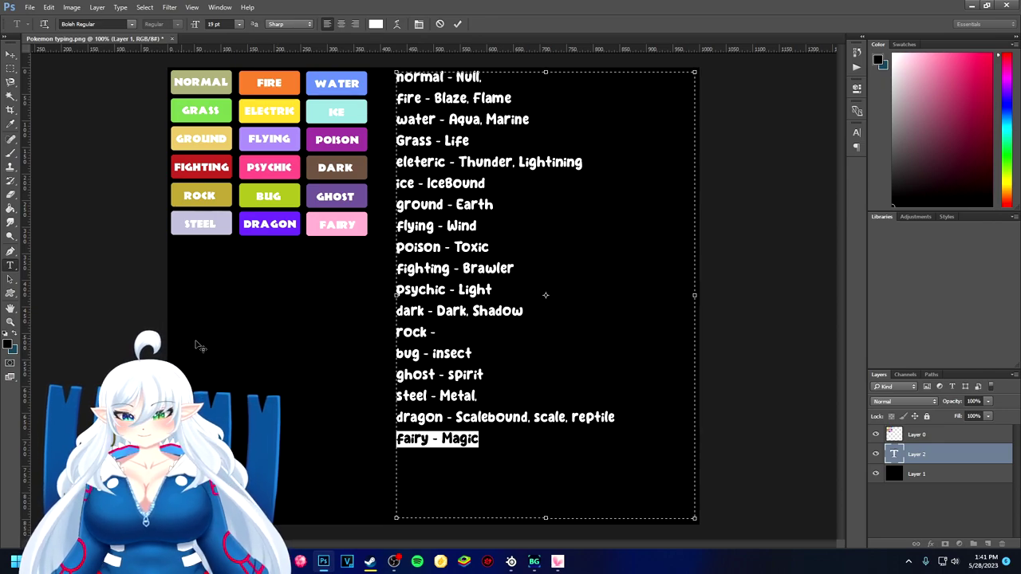
{"action": "left_click", "coordinate": [546, 449]}
{"action": "key", "text": "ctrl+Return"}
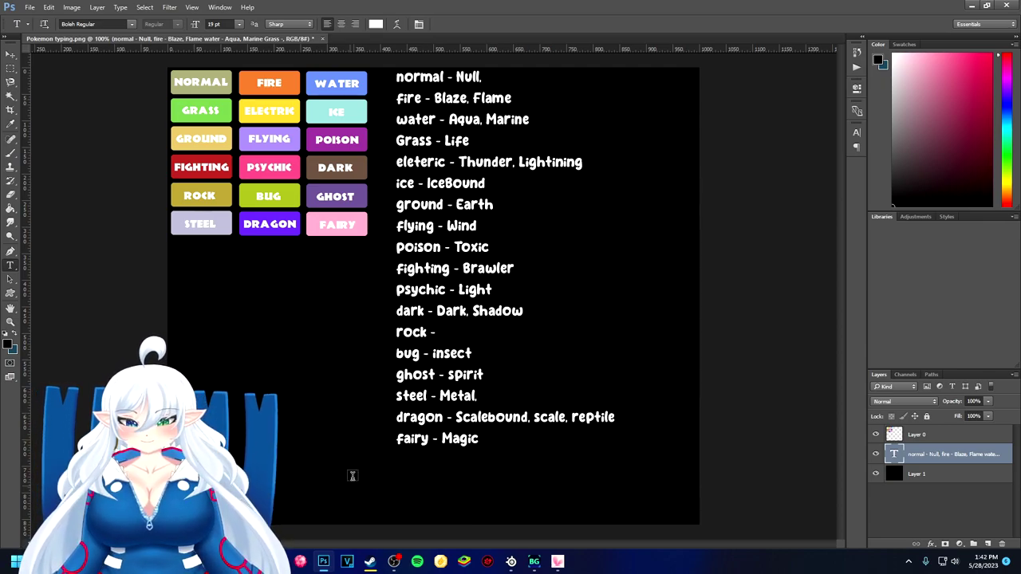
Step: Edit the keyword list text down to the rock line, then exit editing, leaving the list unchanged
{"action": "left_click", "coordinate": [449, 327]}
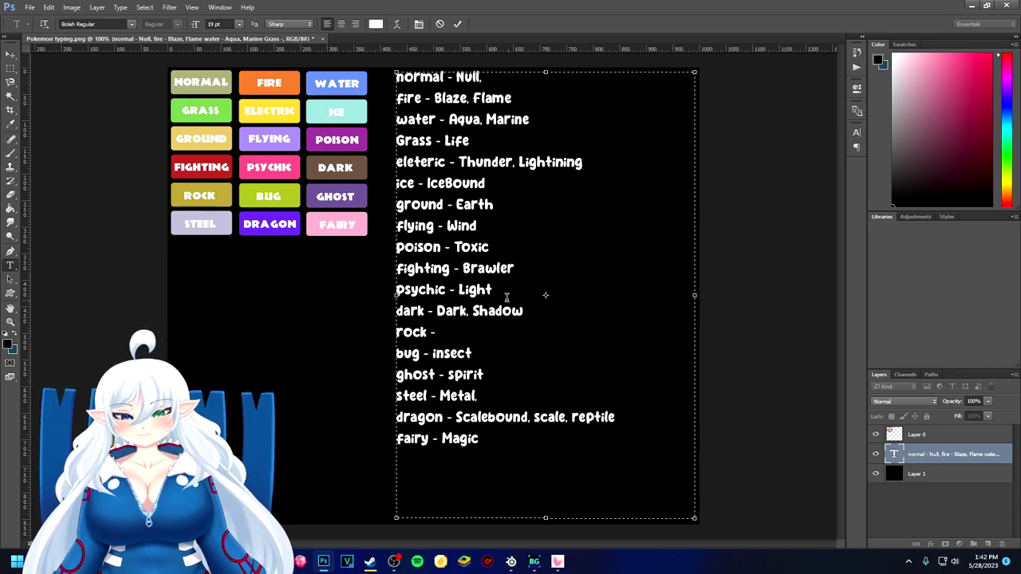
{"action": "key", "text": "Down"}
{"action": "key", "text": "Down"}
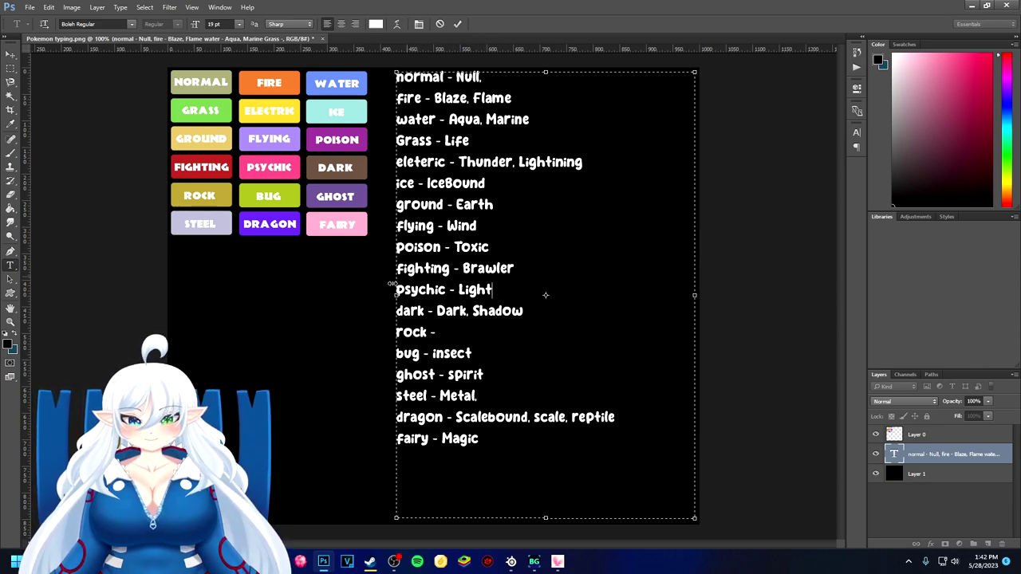
{"action": "left_click", "coordinate": [192, 246]}
Step: Create a text box below the badges reading Fairy - magic, Dark - Dark, Light
{"action": "left_click_drag", "start_coordinate": [183, 252], "coordinate": [374, 449]}
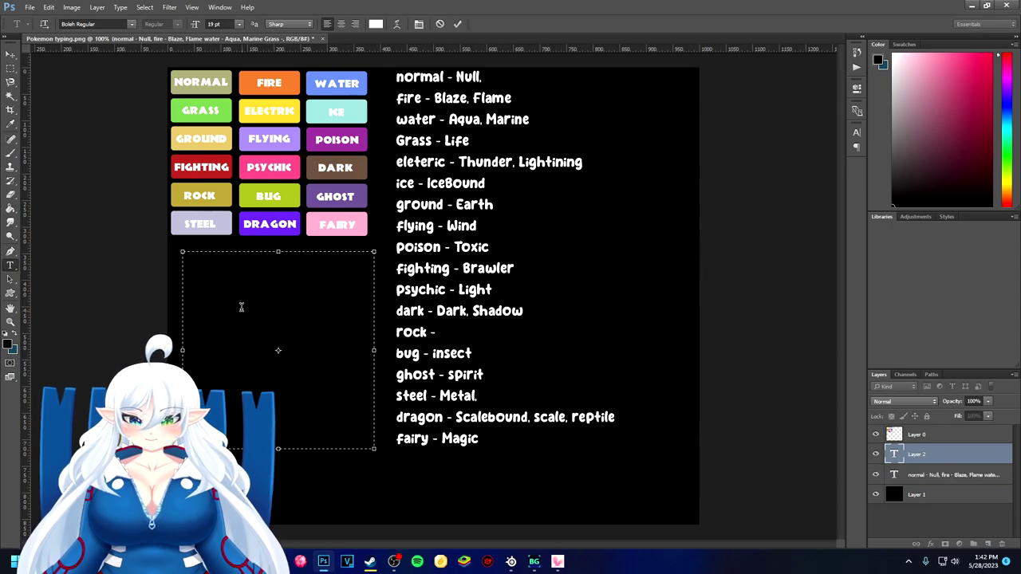
{"action": "type", "text": "F"}
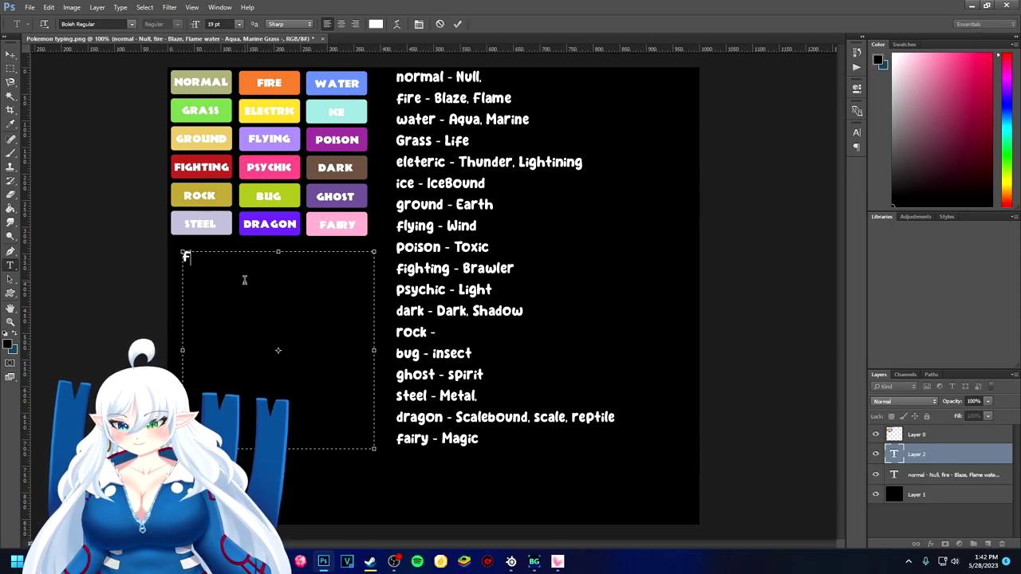
{"action": "type", "text": "airy - magic "}
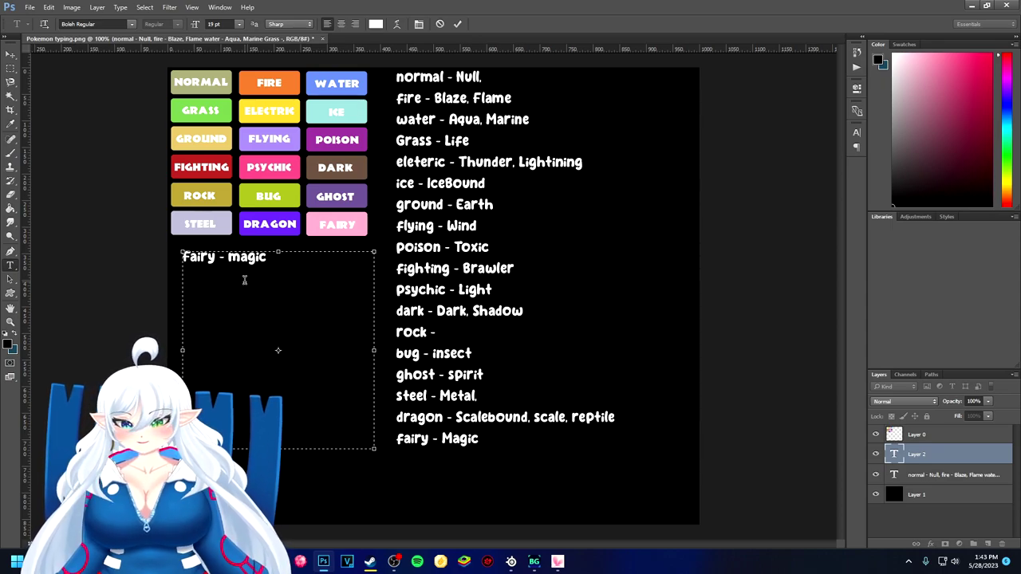
{"action": "type", "text": "Dark"}
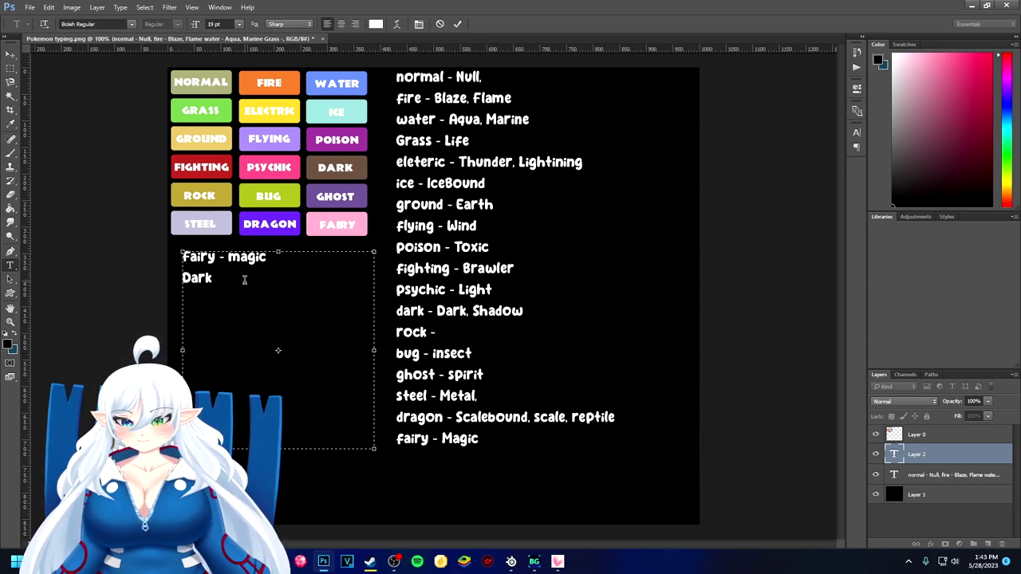
{"action": "type", "text": " - Dark"}
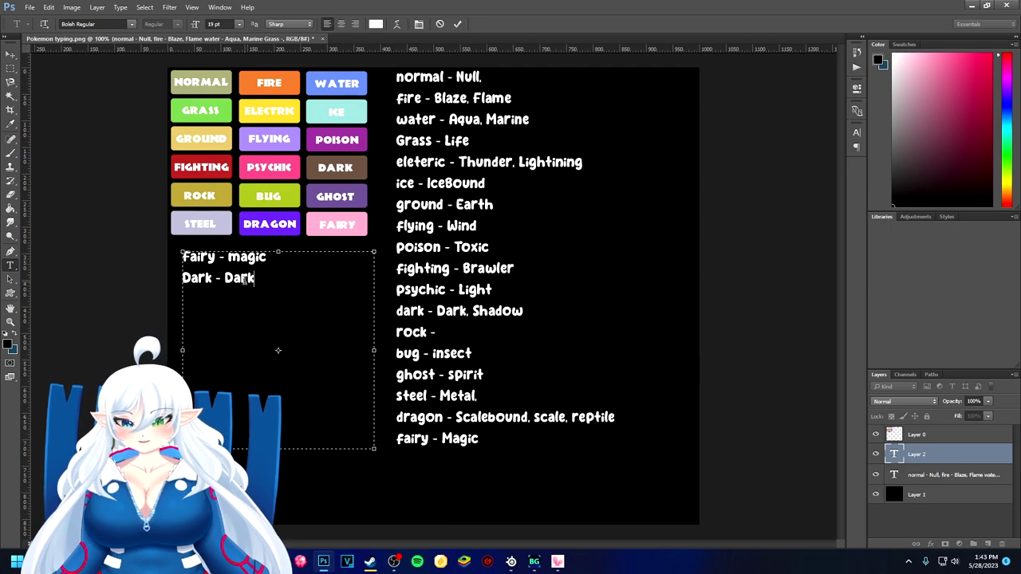
{"action": "type", "text": " Light"}
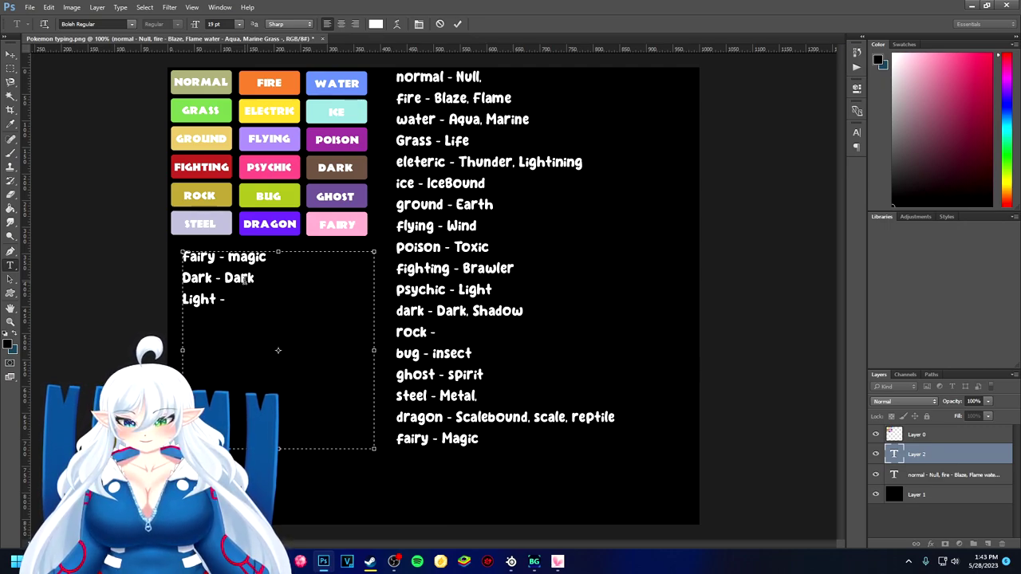
{"action": "key", "text": "Home"}
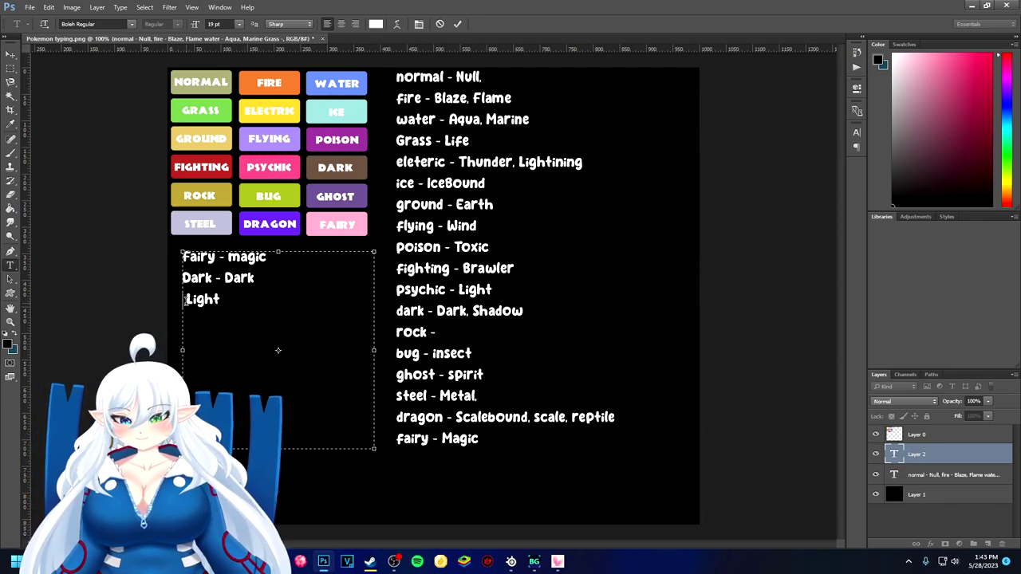
Step: Change Light to Psyhic - Light and add a final Flying - Wind line, committed
{"action": "left_click", "coordinate": [185, 299]}
{"action": "type", "text": "P syhic"}
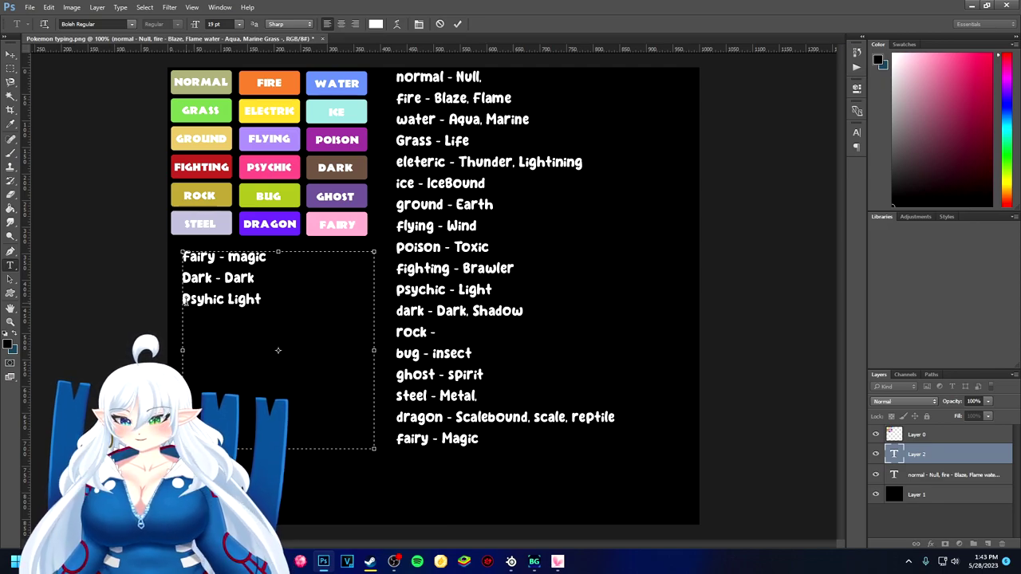
{"action": "type", "text": "-"}
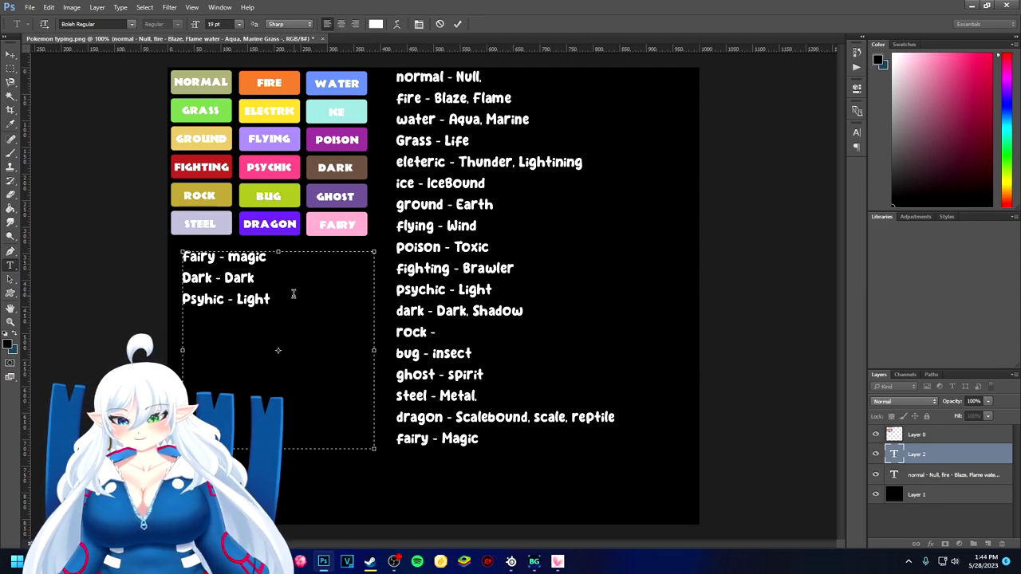
{"action": "key", "text": "Return"}
{"action": "type", "text": "Flying 0"}
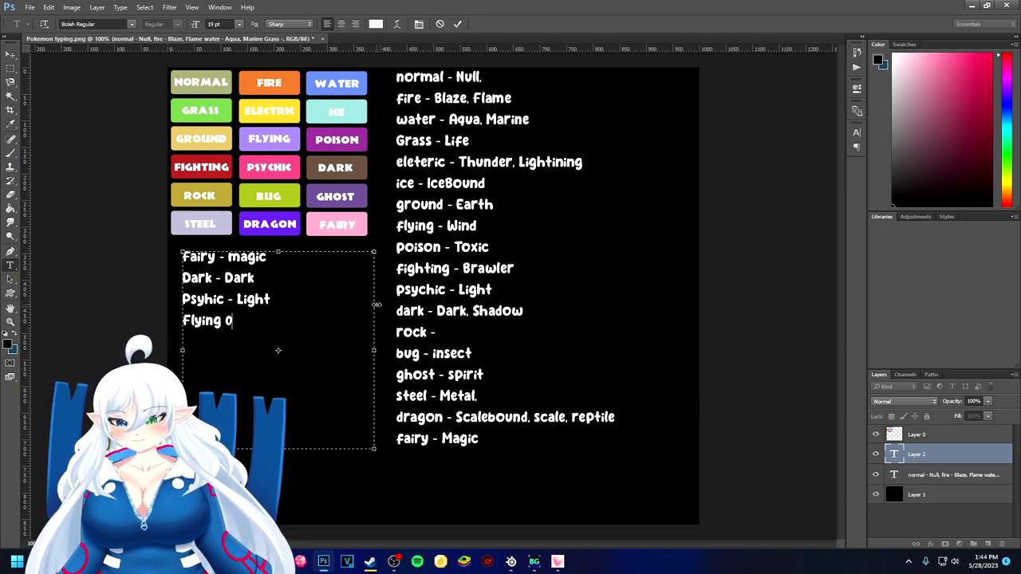
{"action": "key", "text": "BackSpace"}
{"action": "type", "text": "- Wind"}
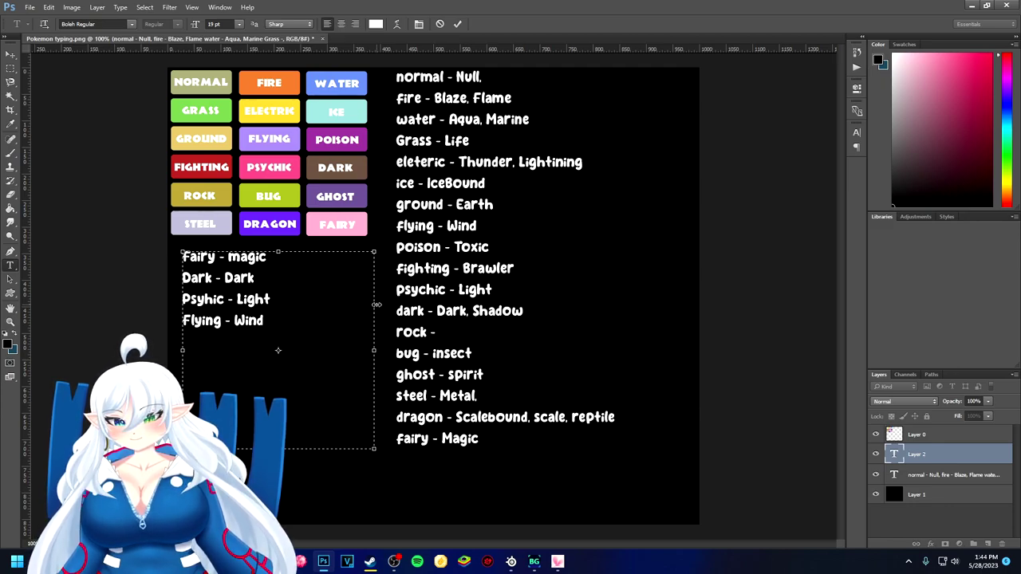
{"action": "left_click", "coordinate": [460, 339]}
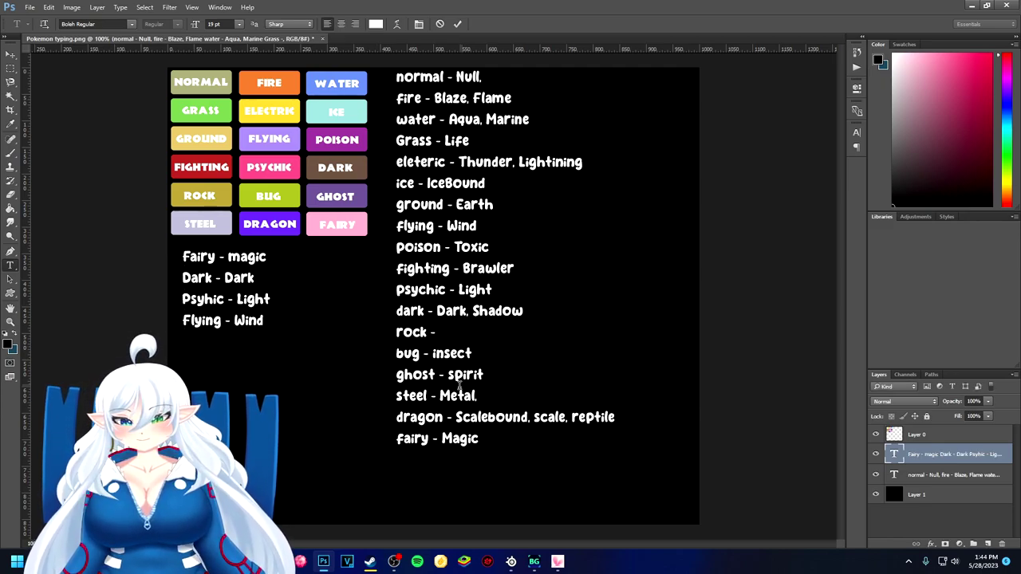
Step: Delete the fairy - Magic and psychic - Light lines from the right list, restoring poison - Toxic
{"action": "left_click_drag", "start_coordinate": [493, 440], "coordinate": [376, 445]}
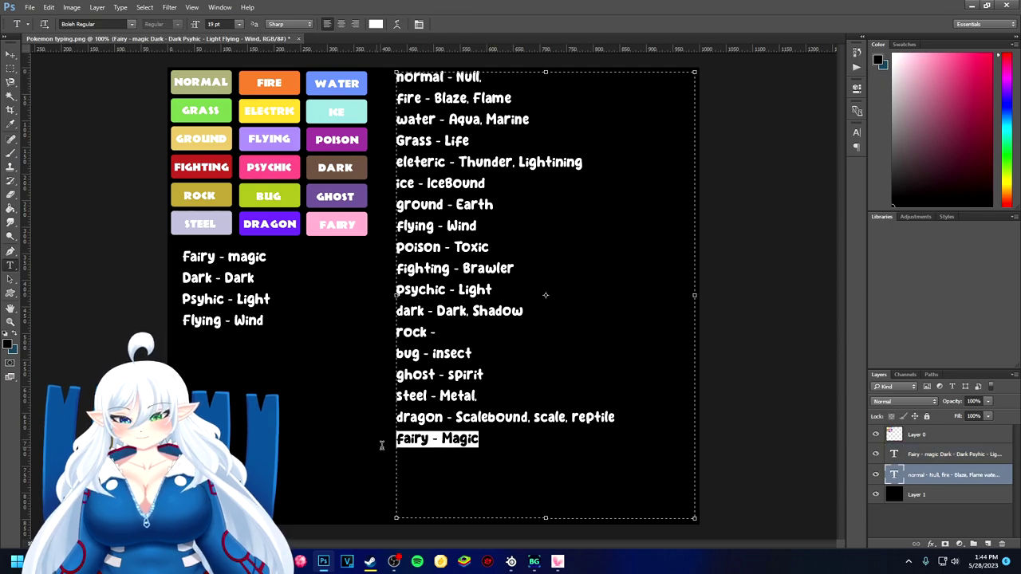
{"action": "key", "text": "BackSpace"}
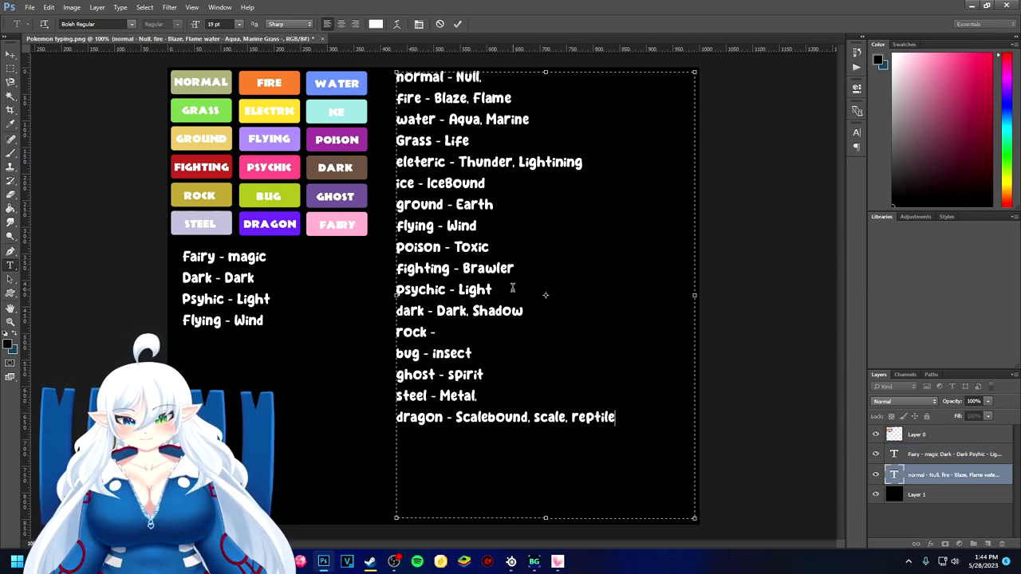
{"action": "left_click_drag", "start_coordinate": [512, 289], "coordinate": [386, 295]}
{"action": "key", "text": "BackSpace"}
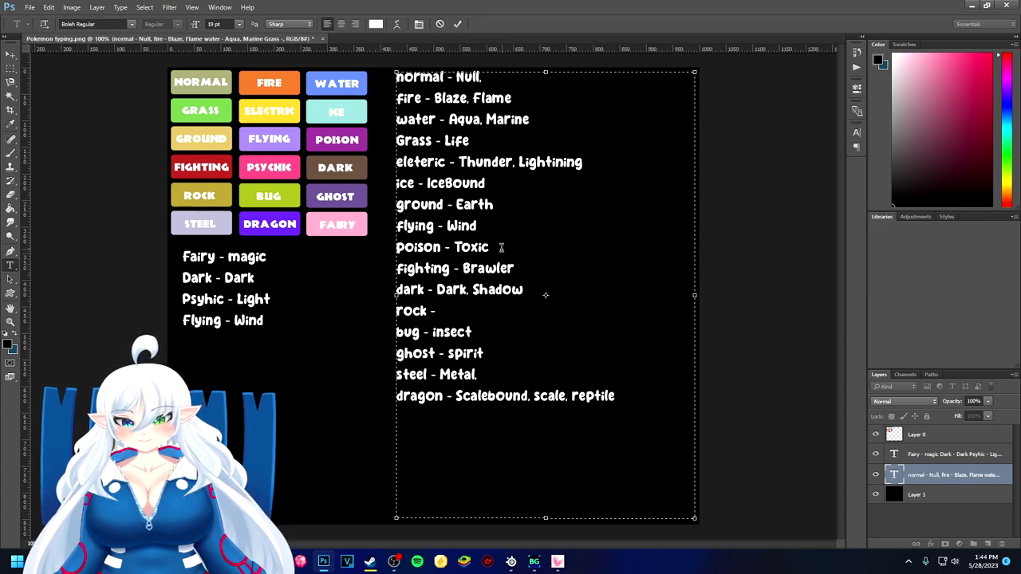
{"action": "left_click_drag", "start_coordinate": [501, 247], "coordinate": [378, 253]}
{"action": "key", "text": "BackSpace"}
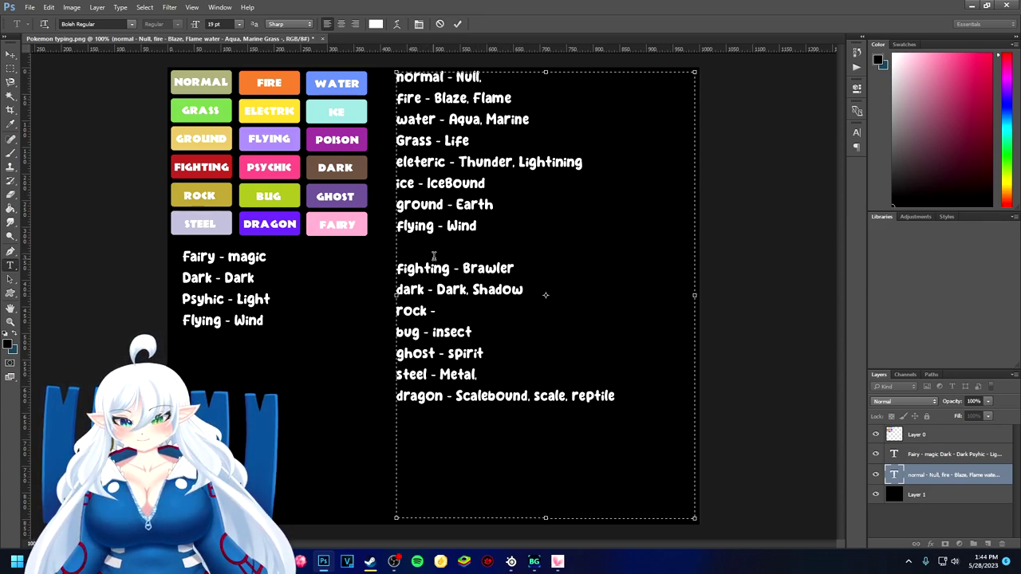
{"action": "key", "text": "ctrl+z"}
Step: Delete the flying - Wind and dark - Dark, Shadow lines and commit the right list
{"action": "left_click", "coordinate": [480, 226]}
{"action": "left_click_drag", "start_coordinate": [481, 225], "coordinate": [374, 230]}
{"action": "key", "text": "BackSpace"}
{"action": "key", "text": "BackSpace"}
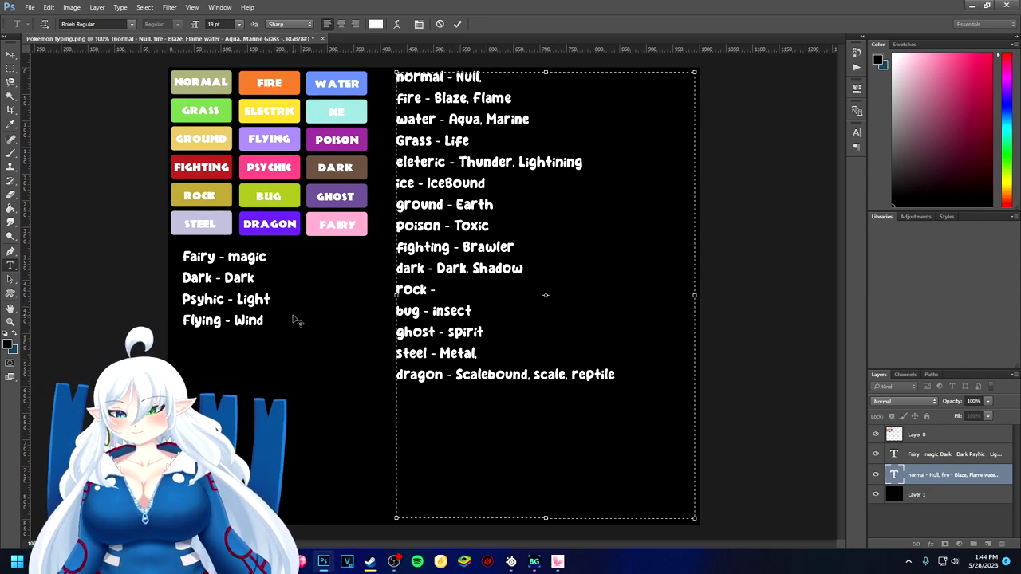
{"action": "left_click", "coordinate": [540, 263]}
{"action": "left_click_drag", "start_coordinate": [540, 262], "coordinate": [383, 269]}
{"action": "key", "text": "BackSpace"}
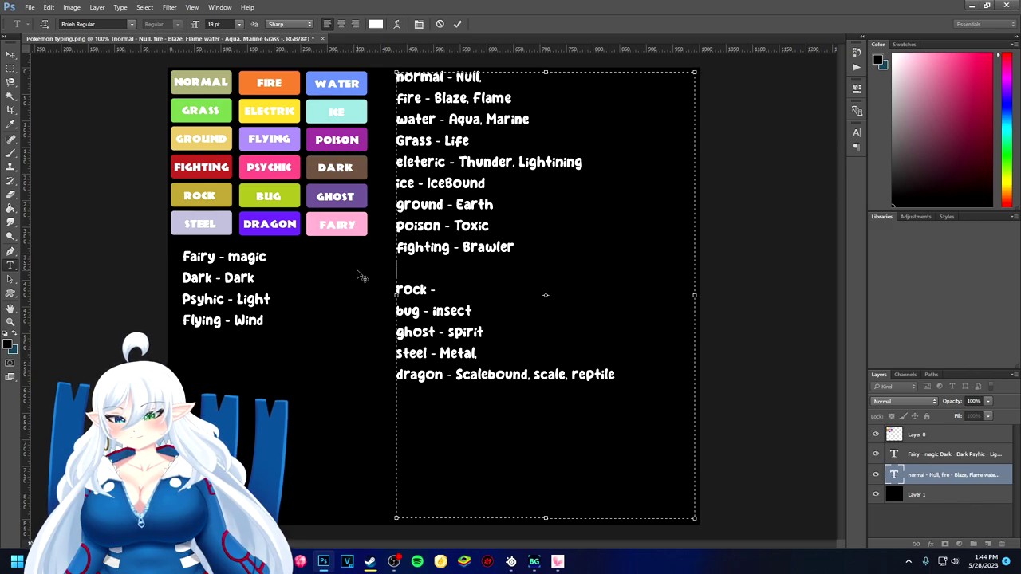
{"action": "key", "text": "BackSpace"}
{"action": "left_click", "coordinate": [385, 327]}
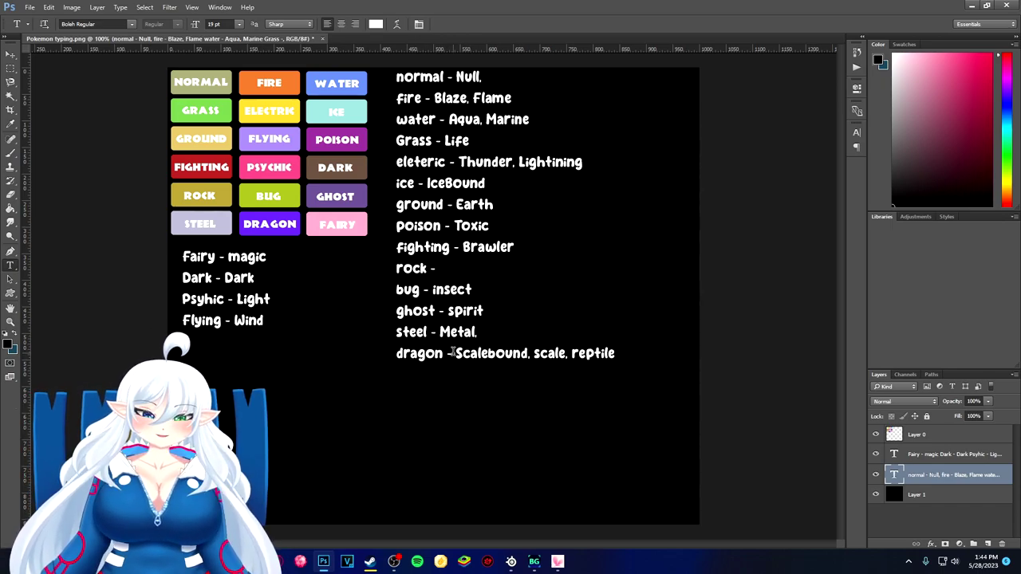
Step: Reopen the right keyword list with the caret on the rock and bug - insect lines
{"action": "left_click", "coordinate": [482, 331]}
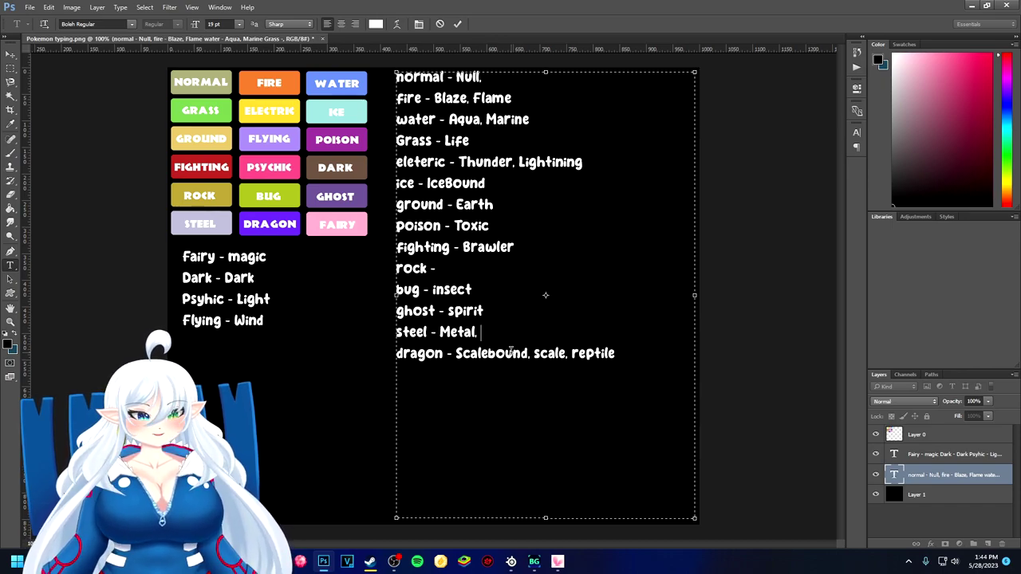
{"action": "left_click", "coordinate": [447, 268]}
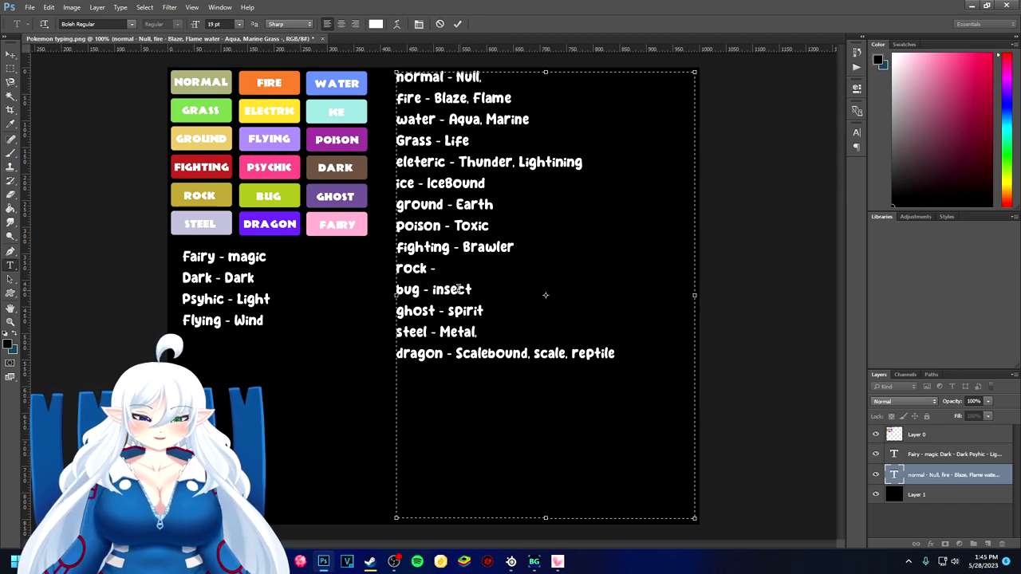
{"action": "left_click", "coordinate": [472, 294]}
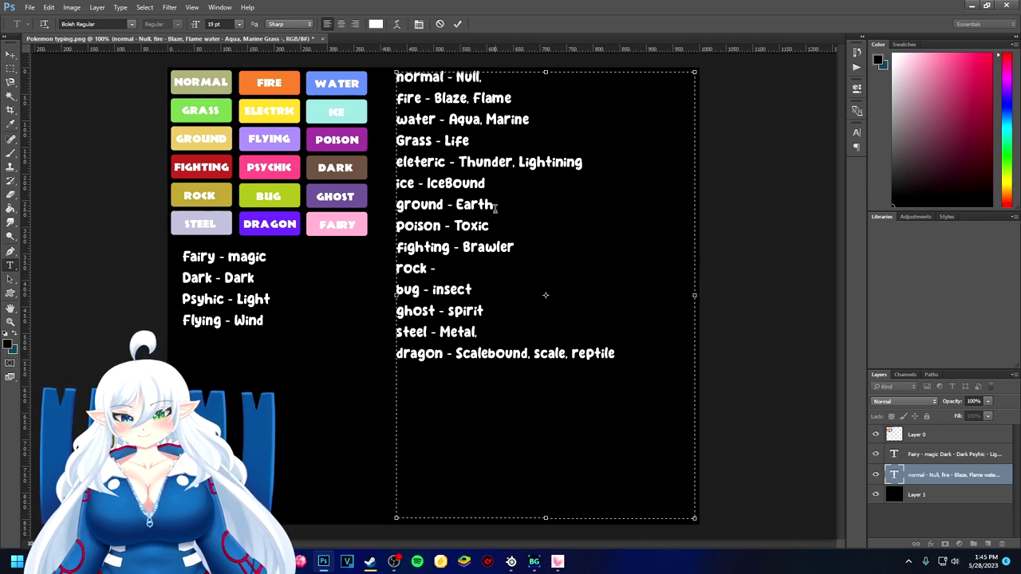
Step: Move ground - Earth out of the right list to the lower list's end as Ground - Earth
{"action": "left_click_drag", "start_coordinate": [494, 205], "coordinate": [396, 204]}
{"action": "key", "text": "ctrl+c"}
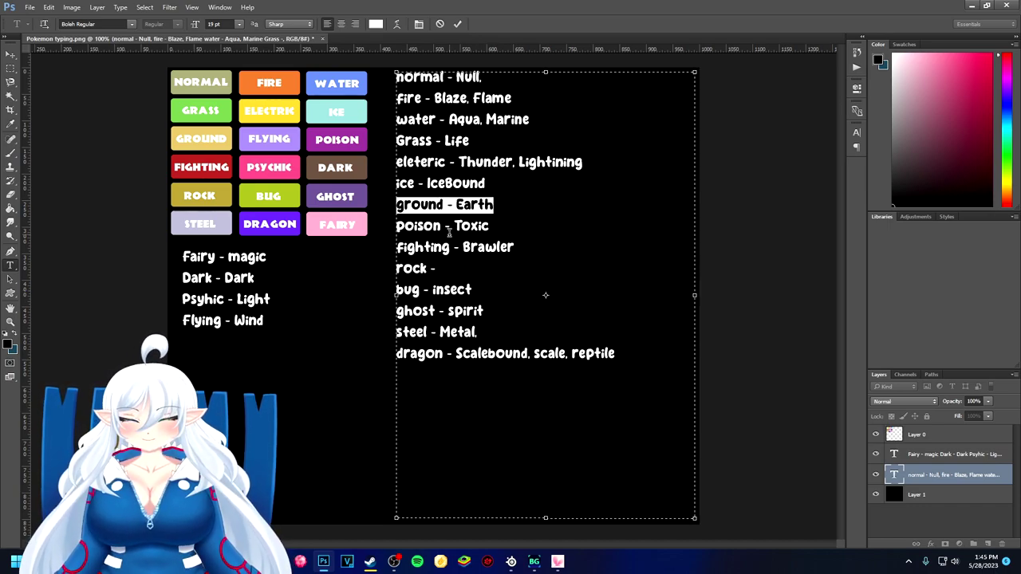
{"action": "key", "text": "BackSpace"}
{"action": "key", "text": "BackSpace"}
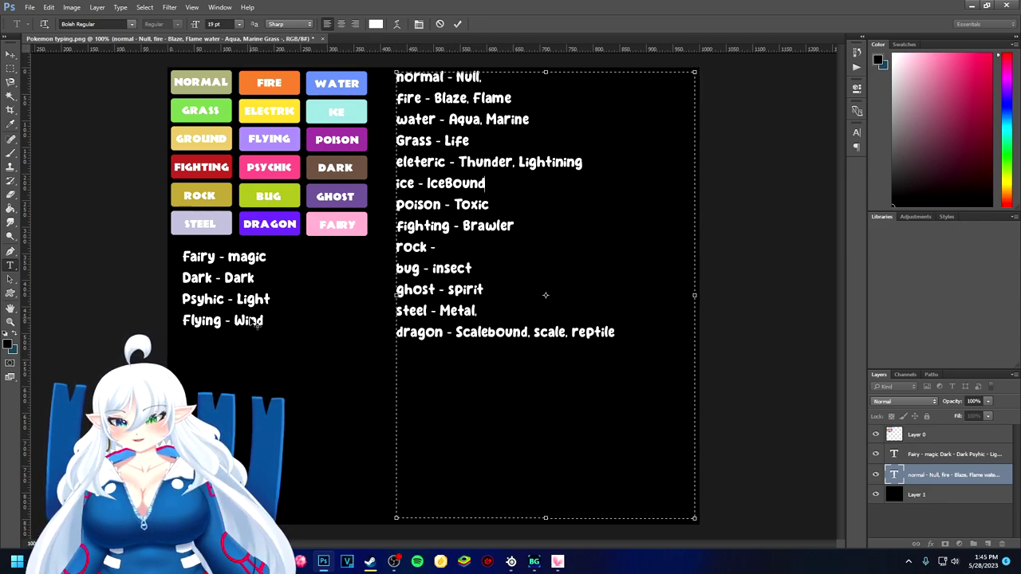
{"action": "left_click", "coordinate": [258, 321]}
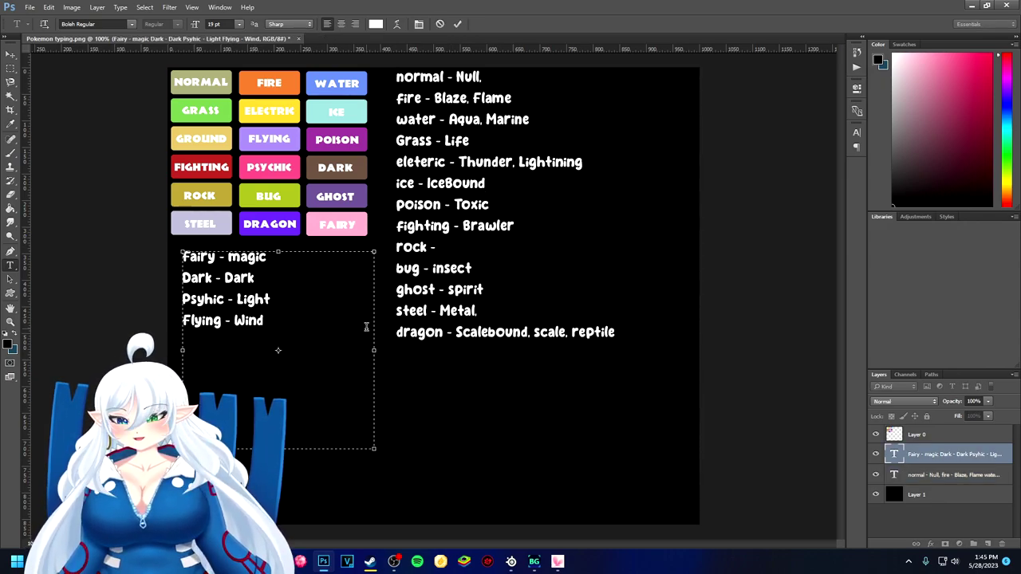
{"action": "key", "text": "ctrl+v"}
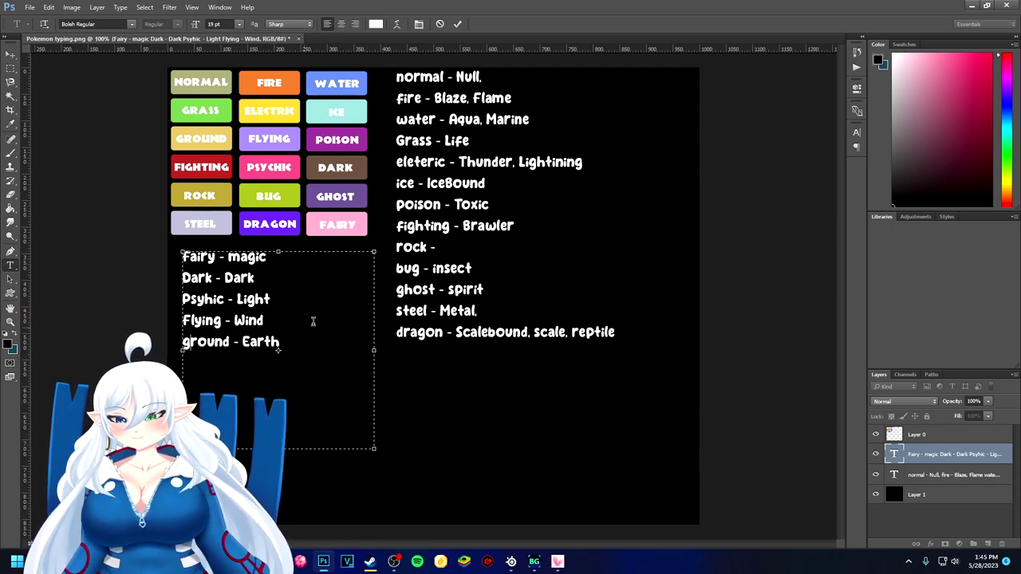
{"action": "key", "text": "BackSpace"}
{"action": "type", "text": "G"}
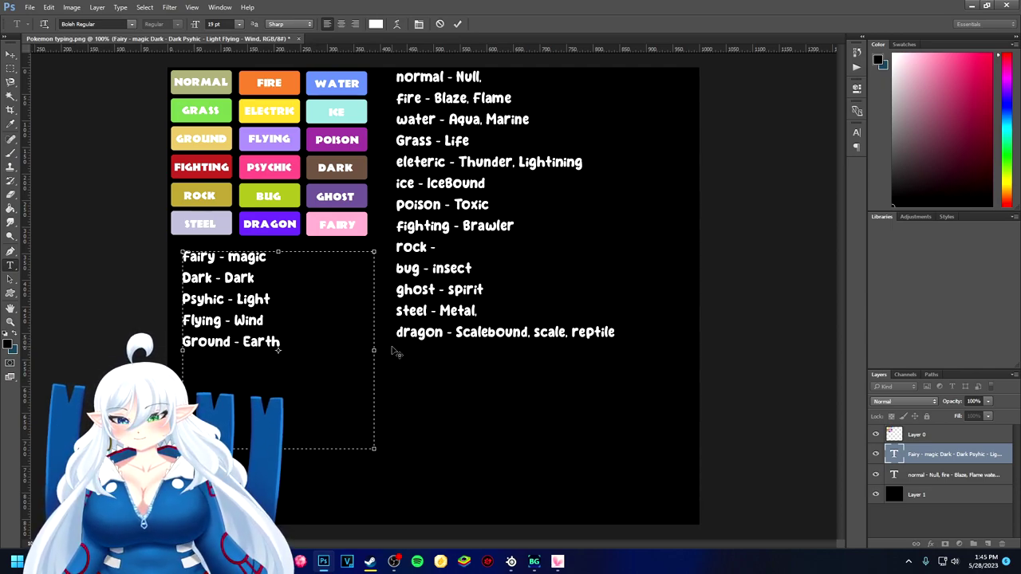
{"action": "left_click", "coordinate": [444, 371]}
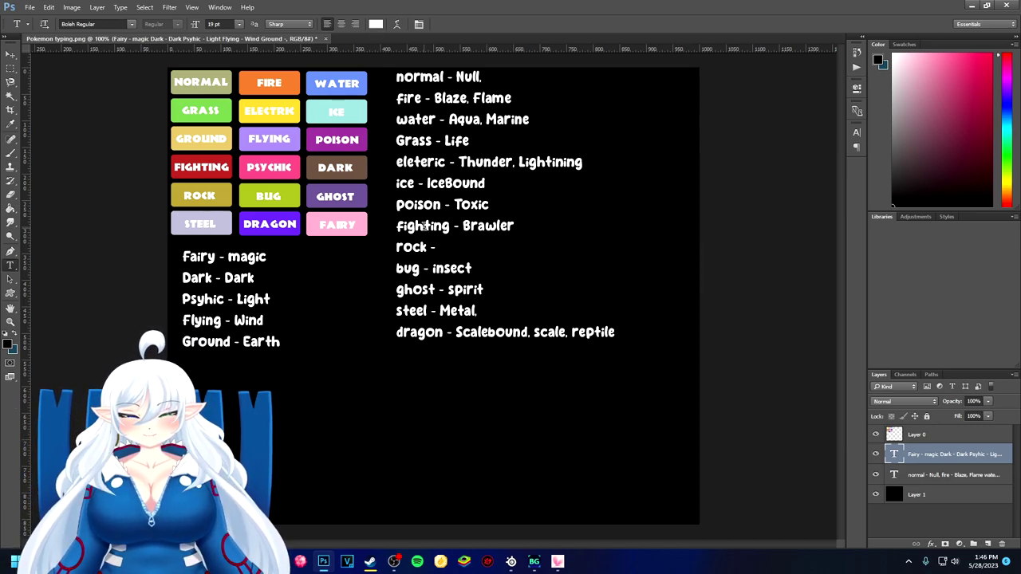
{"action": "left_click", "coordinate": [450, 253]}
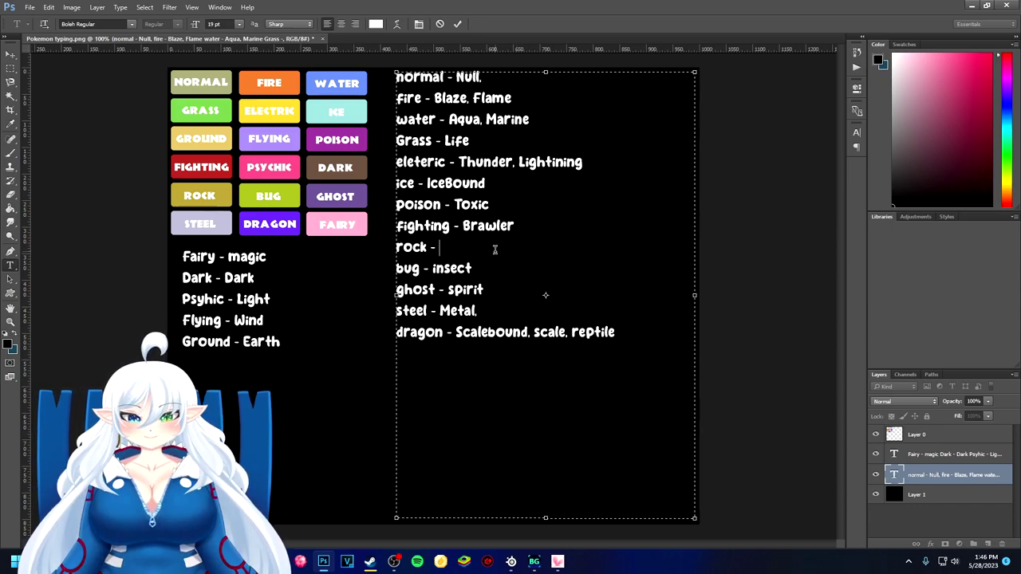
Step: Delete the blank rock line from the right list and add ', Plant' to the grass entry
{"action": "left_click_drag", "start_coordinate": [468, 248], "coordinate": [396, 247]}
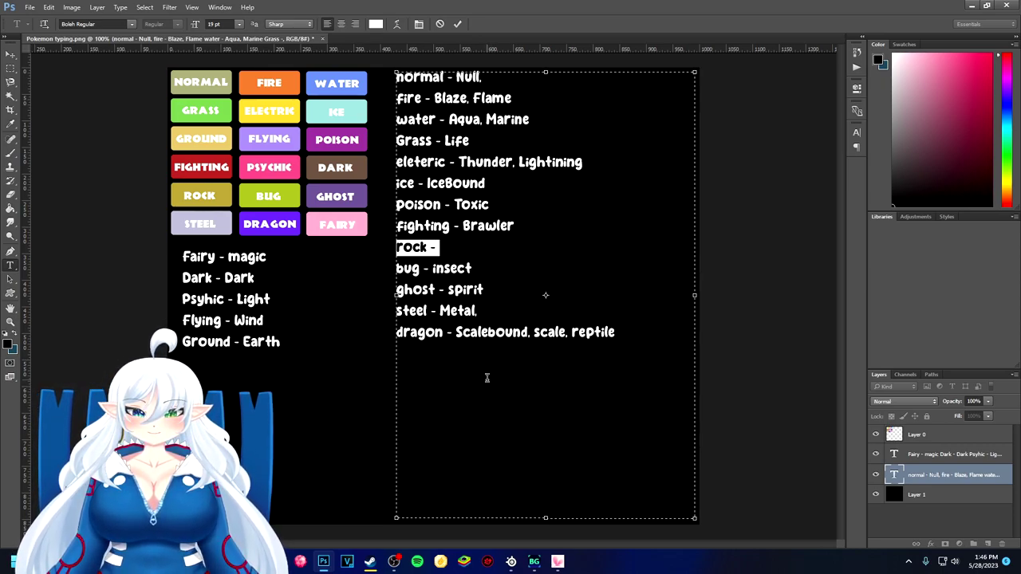
{"action": "key", "text": "BackSpace"}
{"action": "key", "text": "BackSpace"}
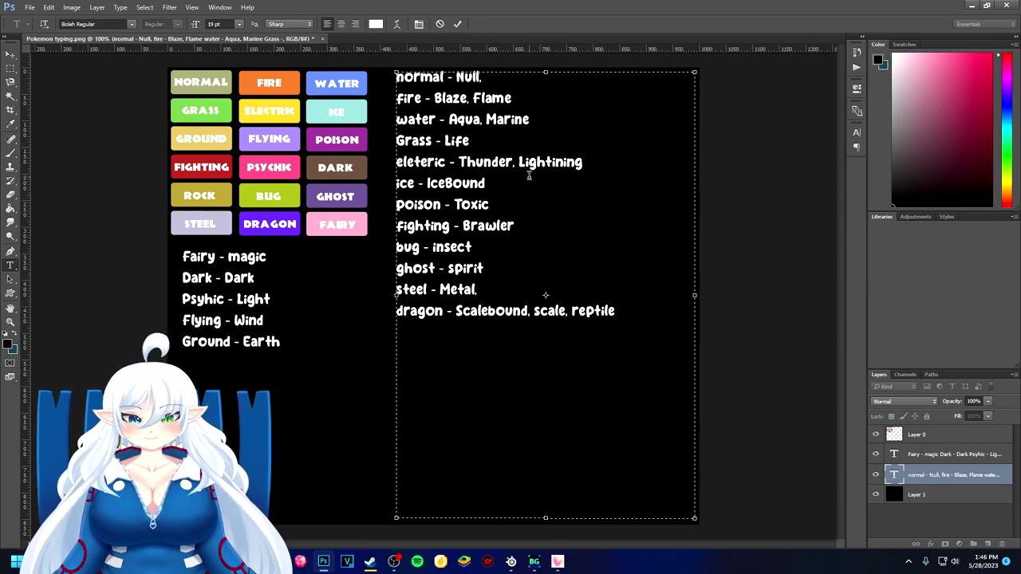
{"action": "type", "text": ", "}
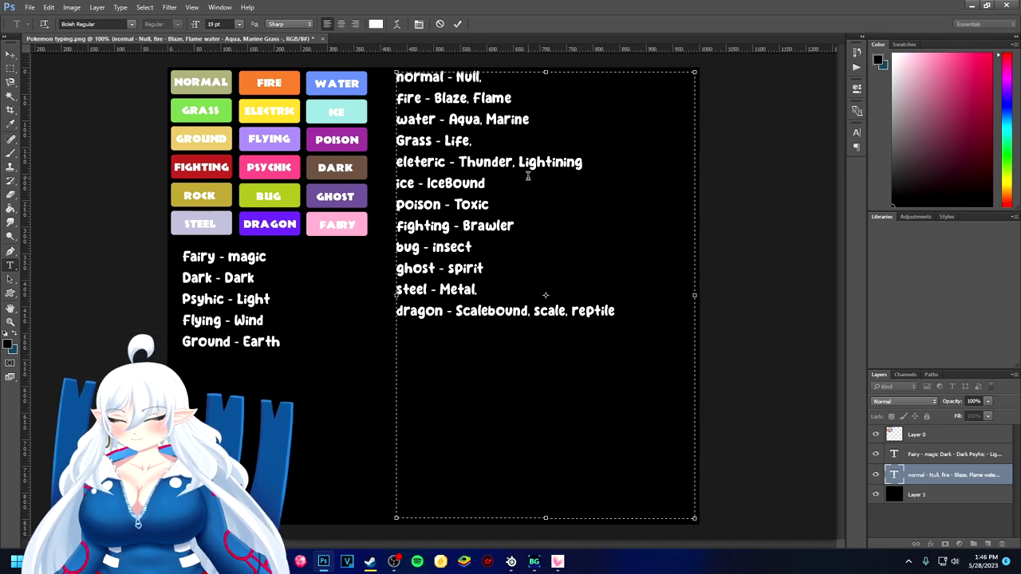
{"action": "type", "text": "Plant"}
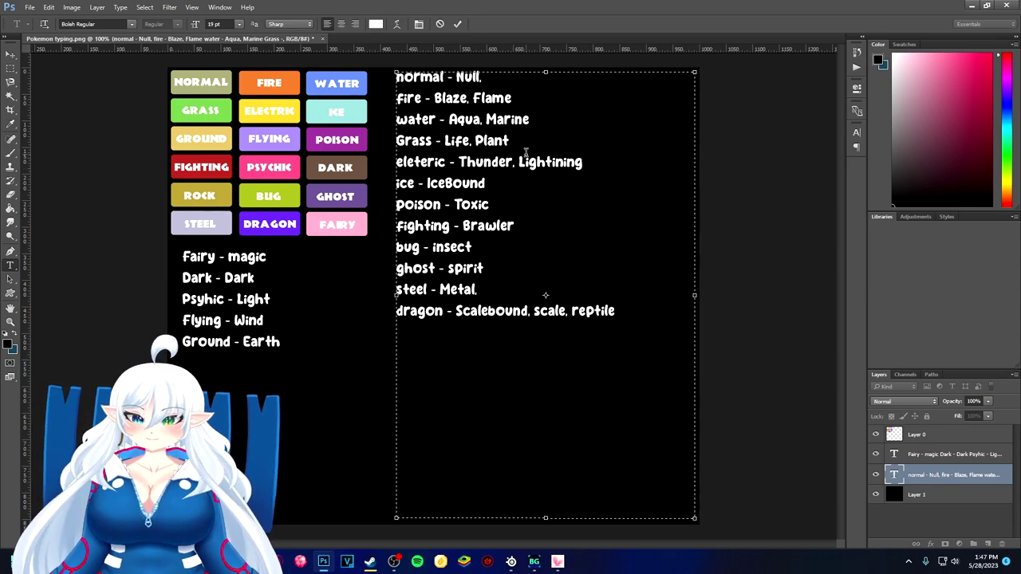
Step: Add and remove 'Beast' on the normal line, and change IceBound to Icebound
{"action": "type", "text": "Beast"}
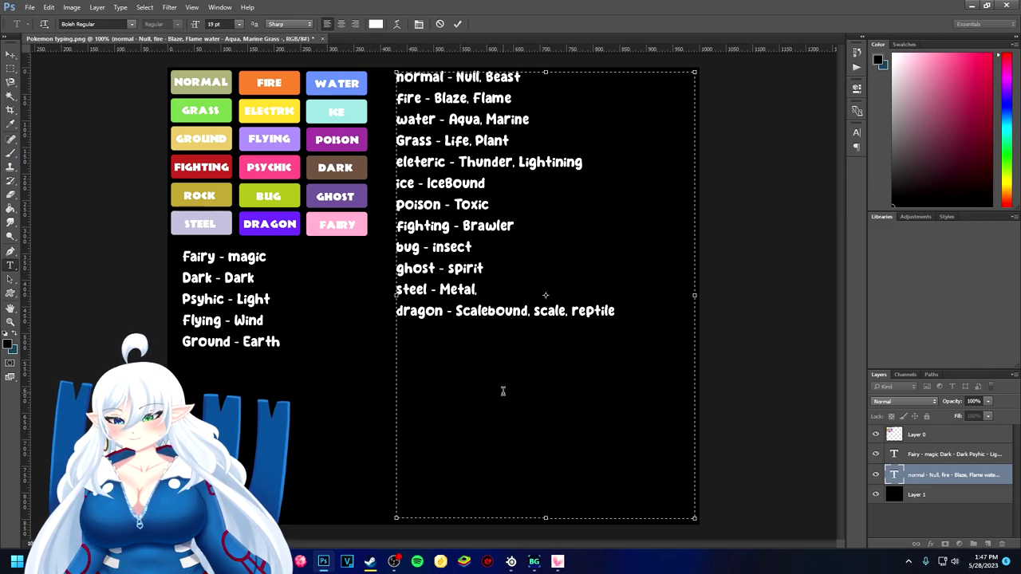
{"action": "left_click_drag", "start_coordinate": [521, 77], "coordinate": [484, 76]}
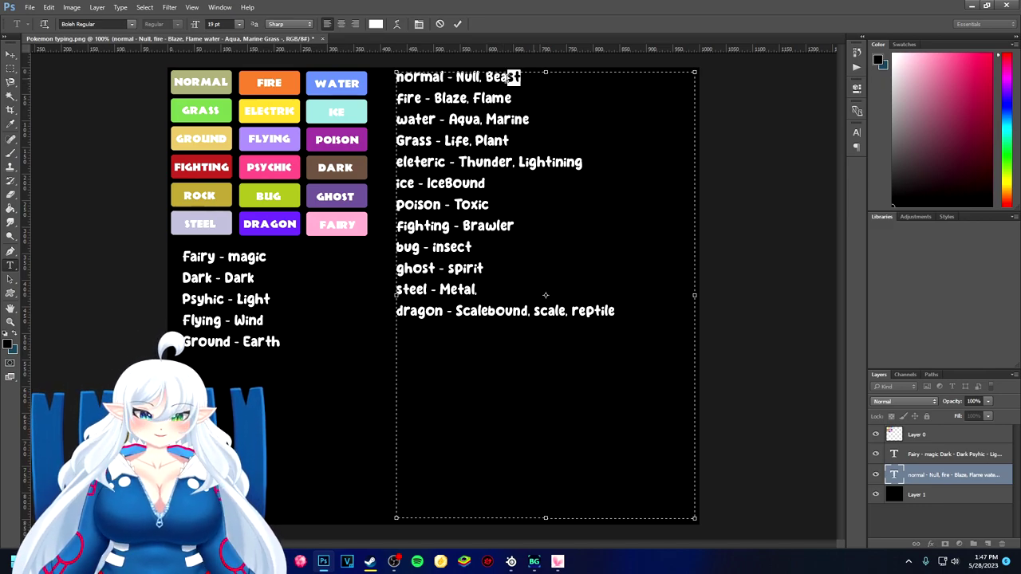
{"action": "key", "text": "BackSpace"}
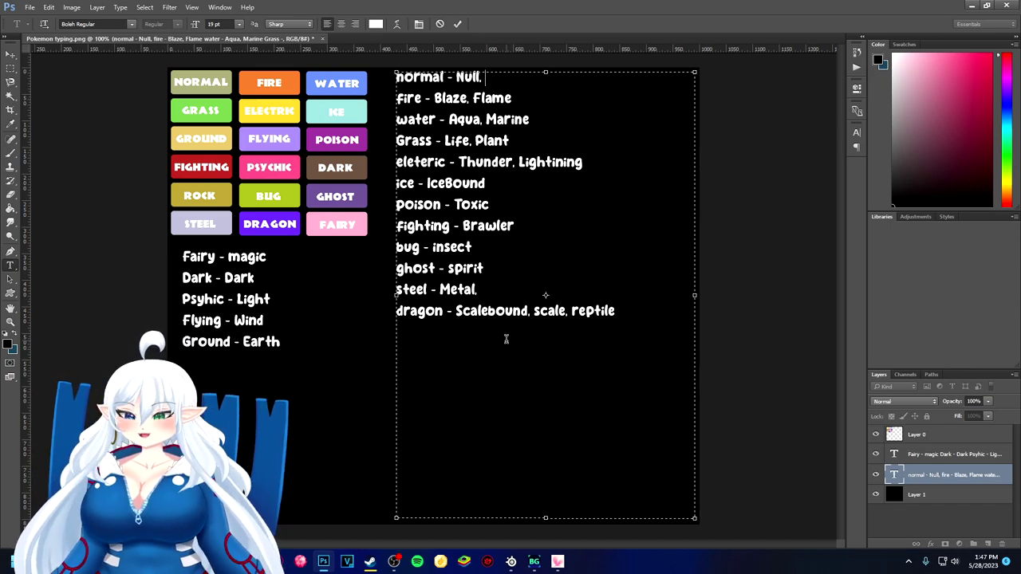
{"action": "left_click", "coordinate": [501, 187]}
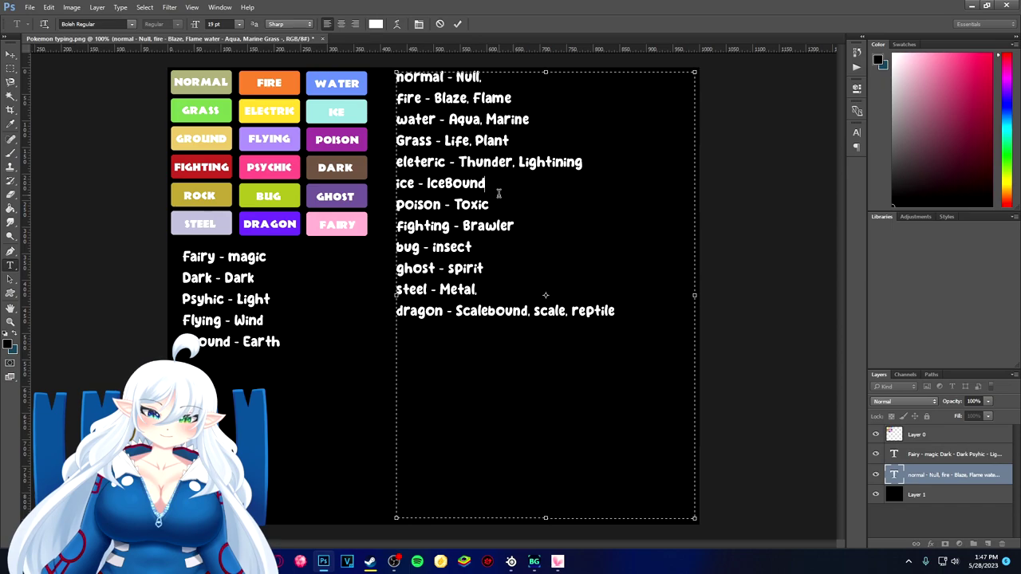
{"action": "left_click", "coordinate": [453, 184]}
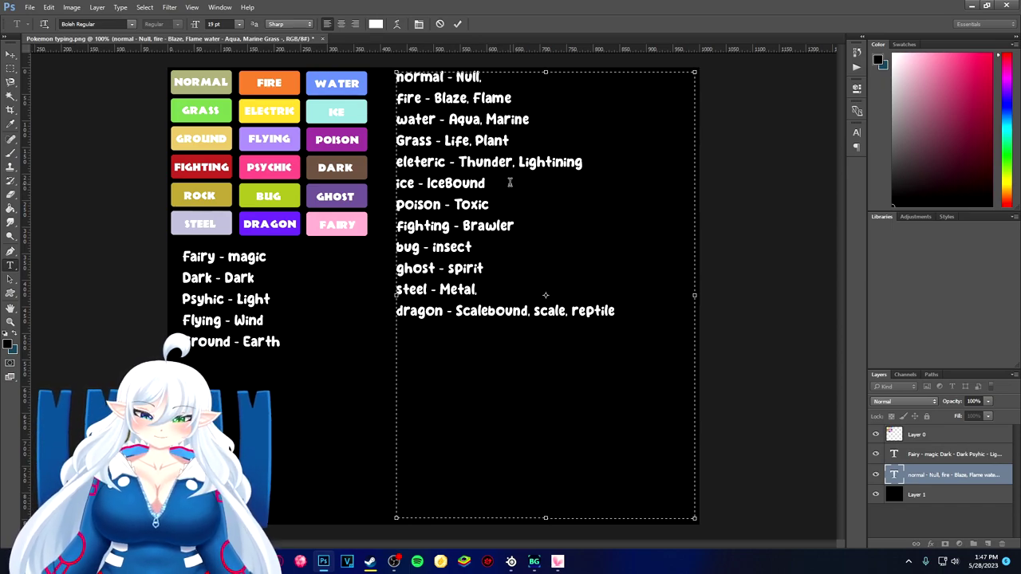
{"action": "key", "text": "Delete"}
{"action": "type", "text": "b"}
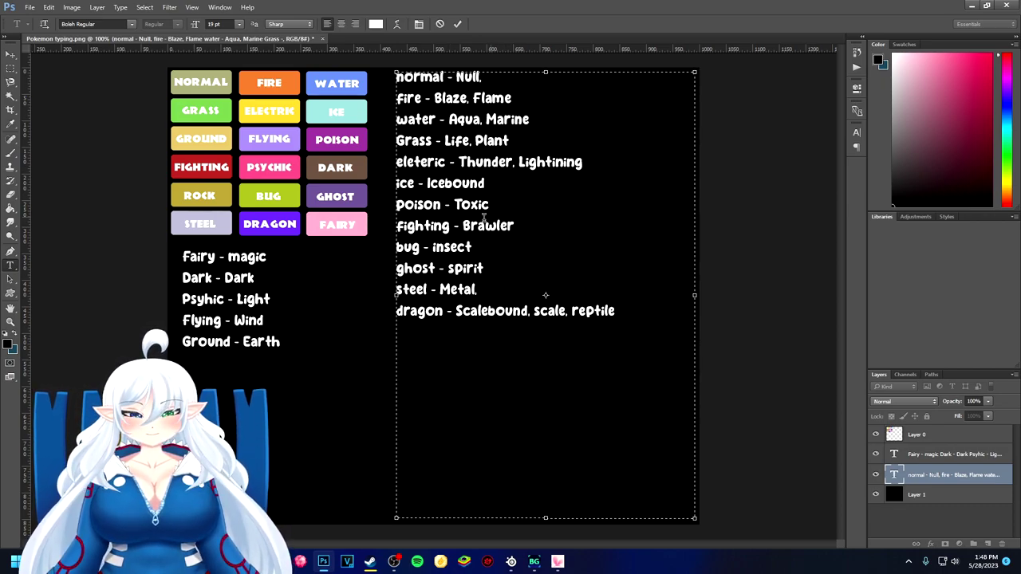
Step: Correct Fairy - magic to Fairy - Magic in the lower list and commit
{"action": "left_click", "coordinate": [236, 259]}
{"action": "key", "text": "BackSpace"}
{"action": "type", "text": "M"}
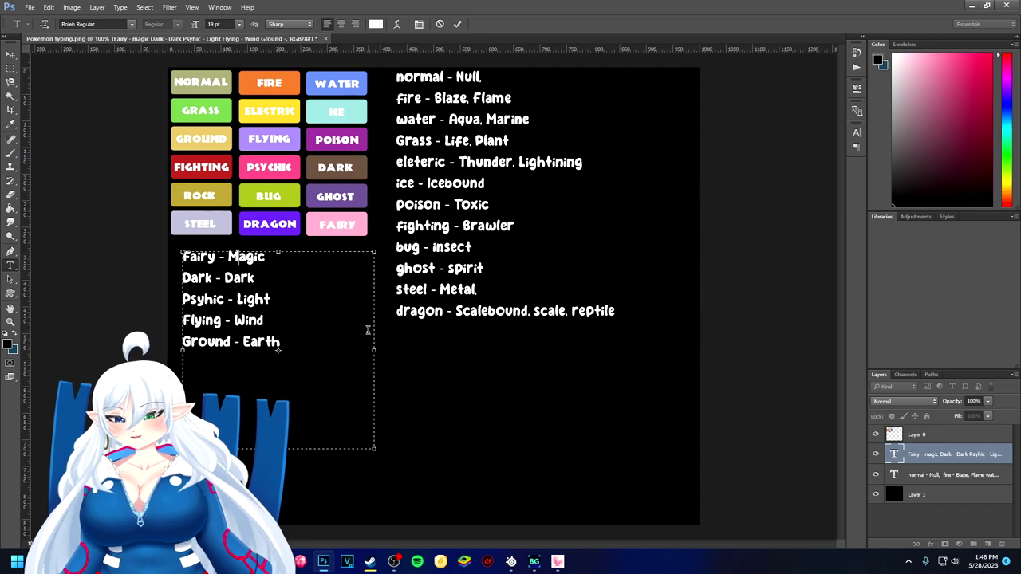
{"action": "left_click", "coordinate": [382, 319]}
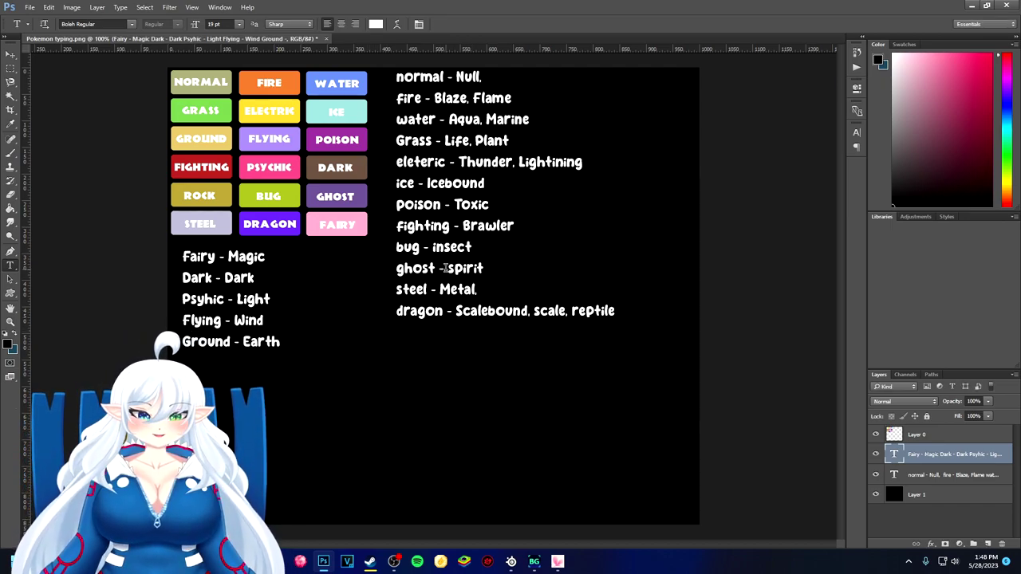
Step: Capitalise Spirit and Insect in the right list, keeping Metal unchanged
{"action": "left_click", "coordinate": [448, 294]}
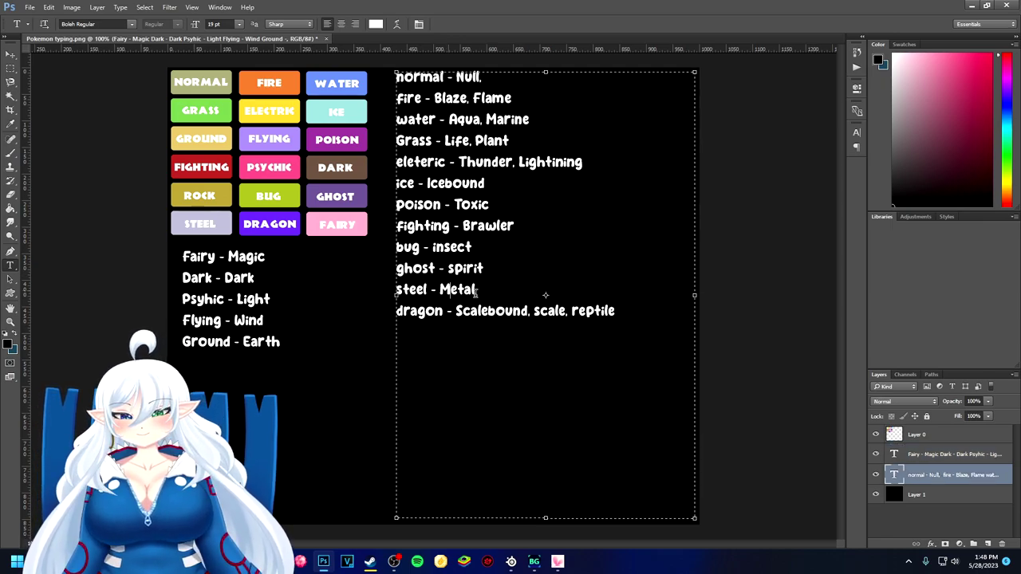
{"action": "key", "text": "BackSpace"}
{"action": "type", "text": "m"}
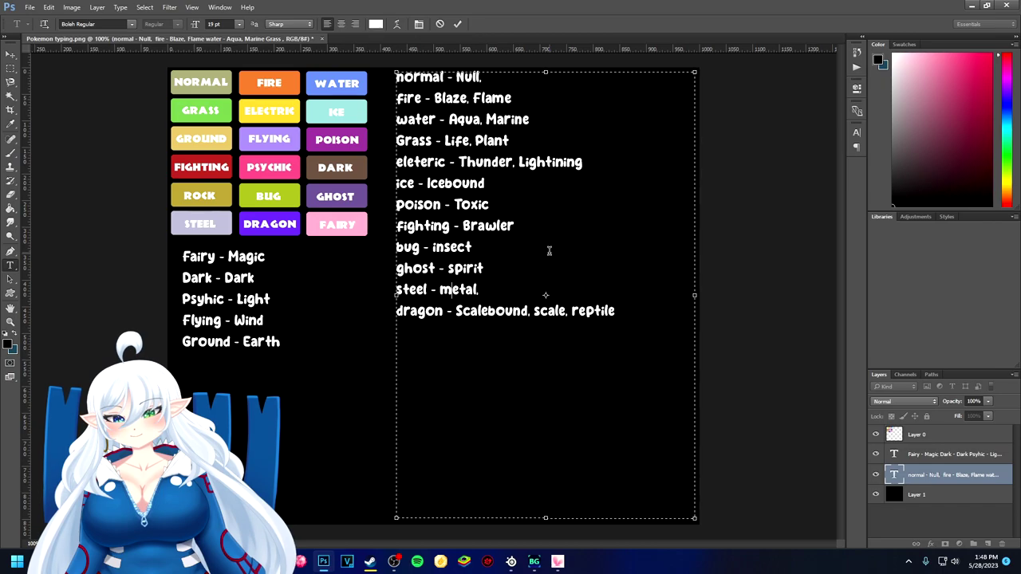
{"action": "key", "text": "ctrl+z"}
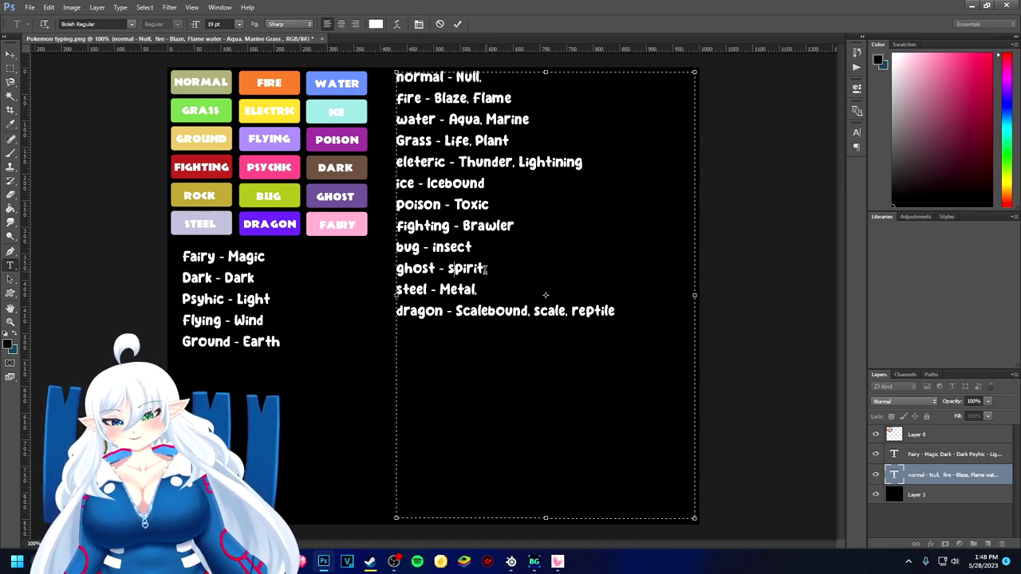
{"action": "key", "text": "BackSpace"}
{"action": "type", "text": "S"}
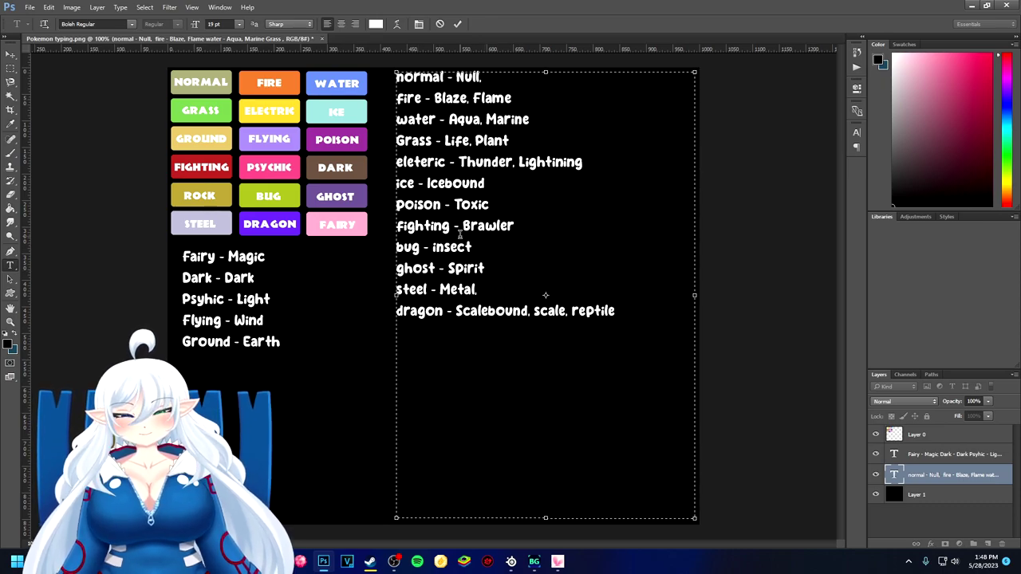
{"action": "double_click", "coordinate": [454, 247]}
{"action": "type", "text": "Insect"}
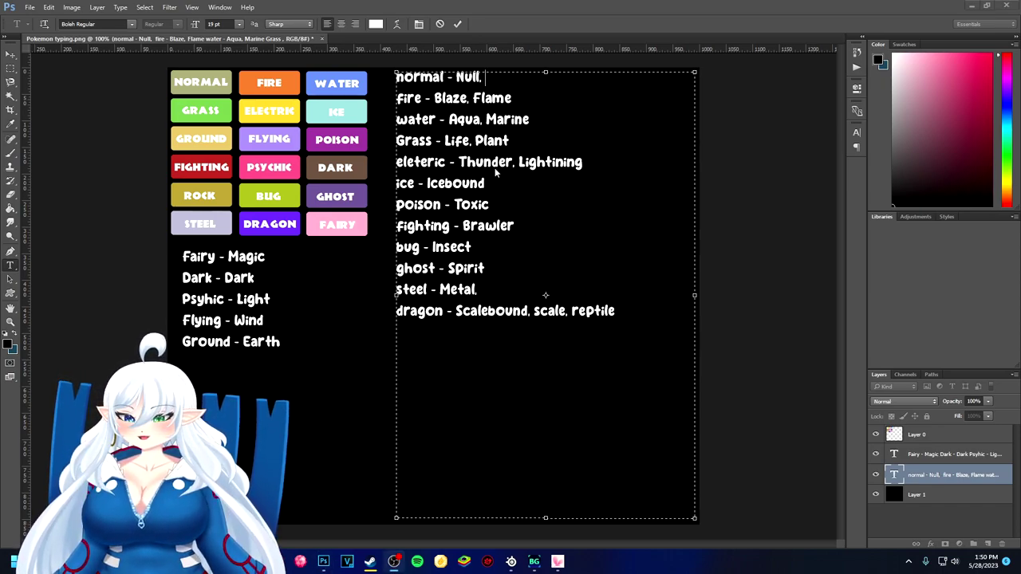
{"action": "left_click", "coordinate": [514, 139]}
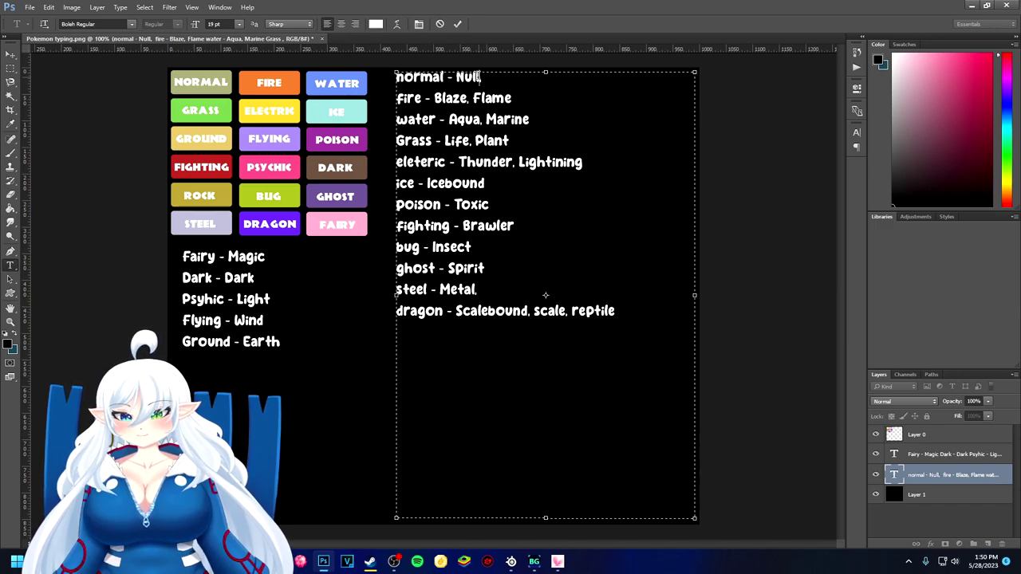
{"action": "left_click_drag", "start_coordinate": [481, 76], "coordinate": [454, 77]}
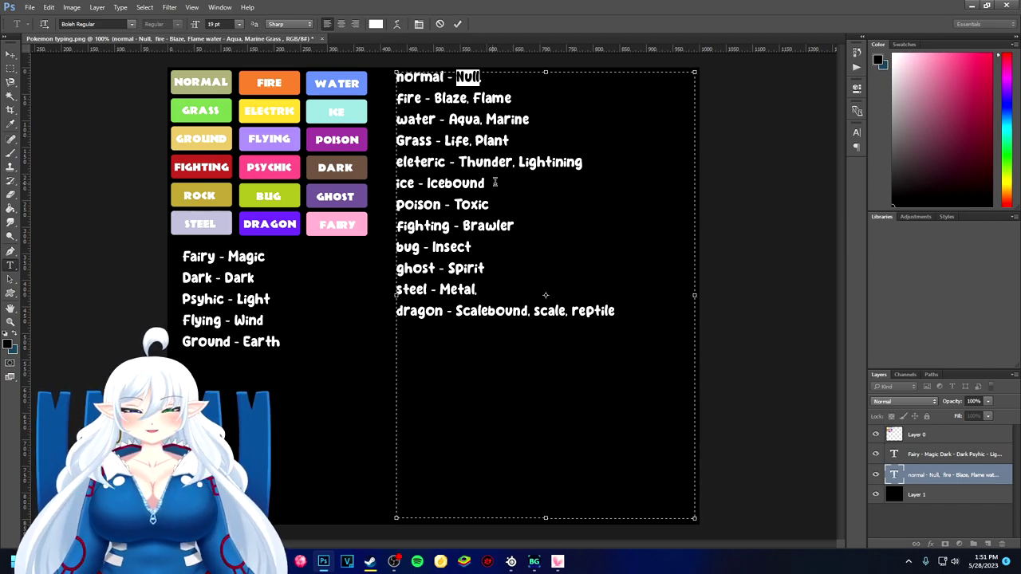
Step: Delete the 'eleteric - Thunder, Lightining' line from the right list and discard the stray empty text layer
{"action": "left_click_drag", "start_coordinate": [514, 162], "coordinate": [389, 158]}
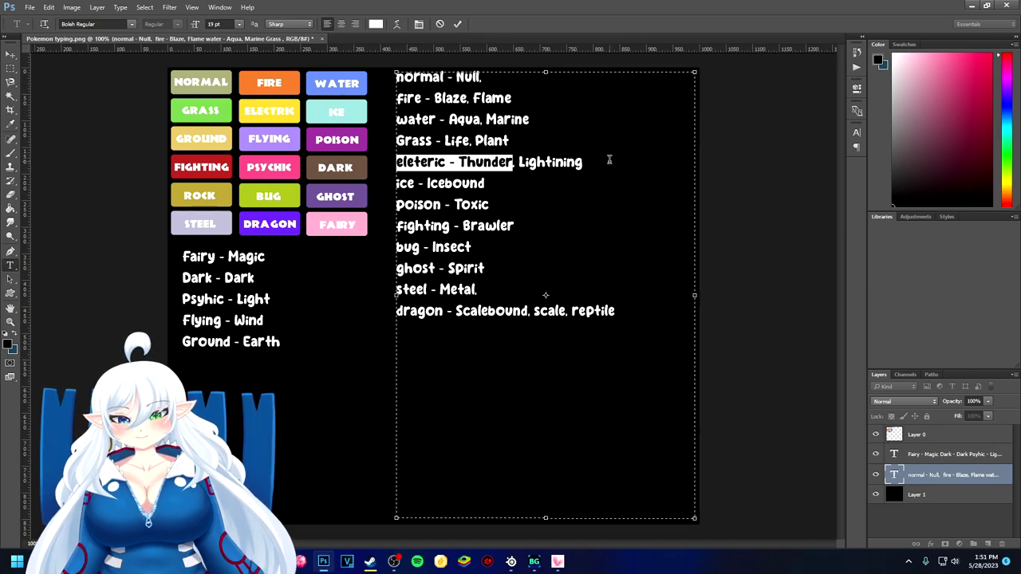
{"action": "left_click_drag", "start_coordinate": [608, 160], "coordinate": [379, 163]}
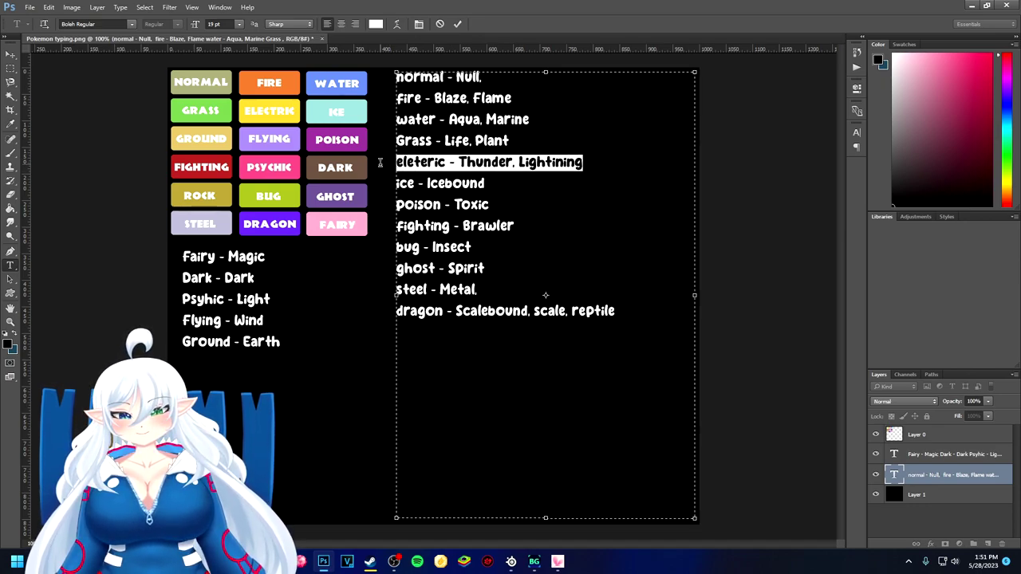
{"action": "key", "text": "BackSpace"}
{"action": "key", "text": "BackSpace"}
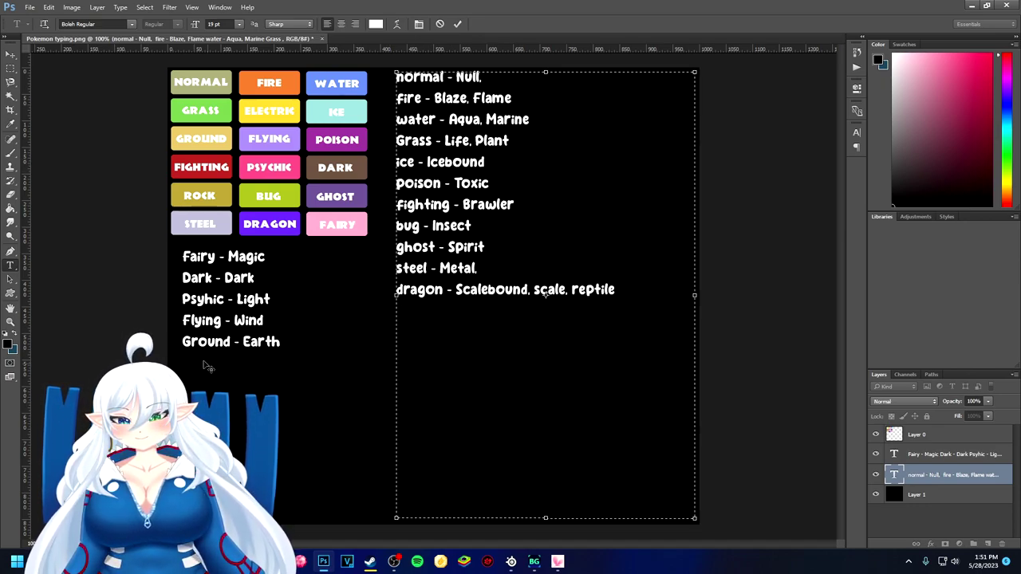
{"action": "left_click", "coordinate": [221, 357]}
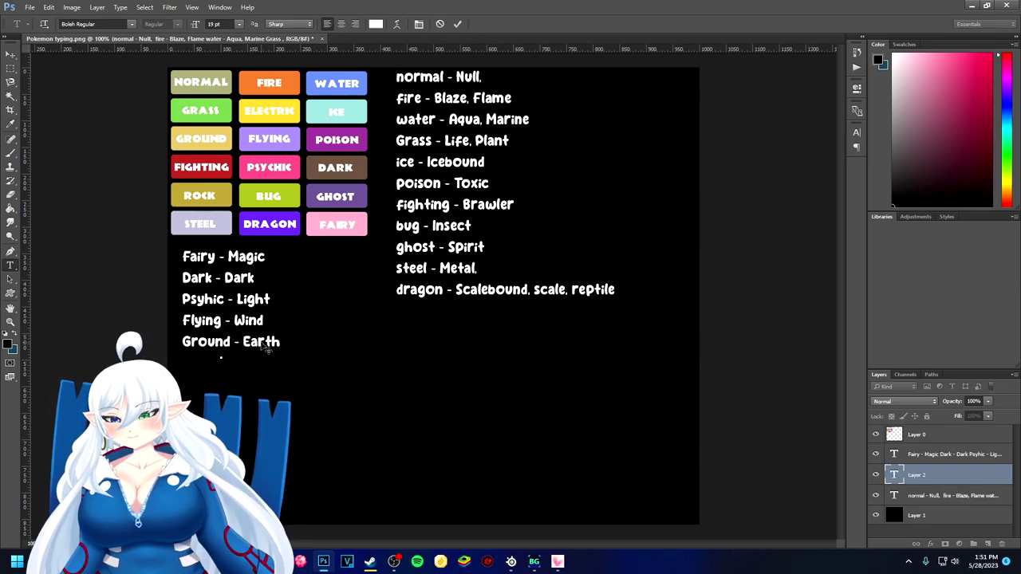
{"action": "key", "text": "Escape"}
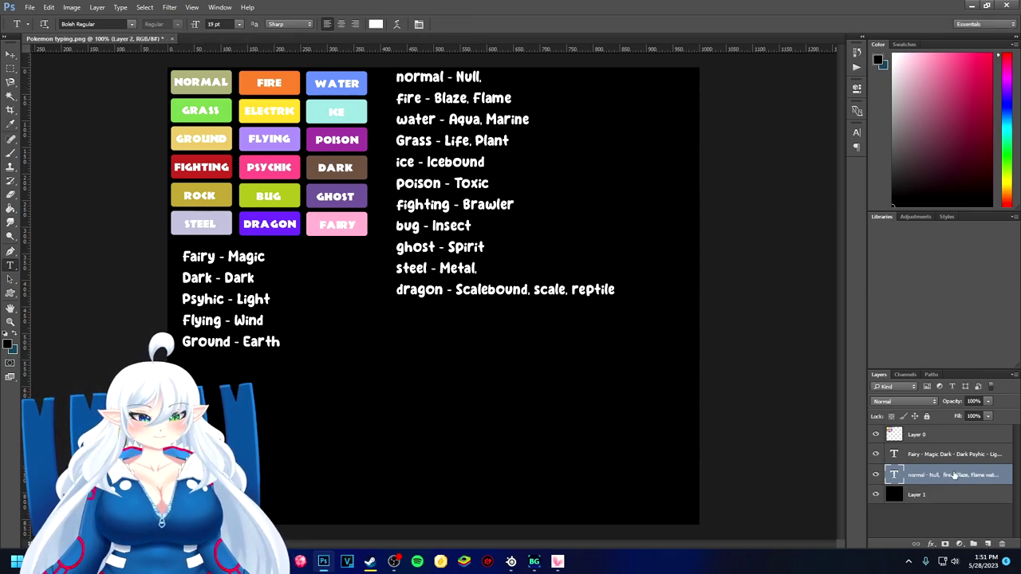
Step: Add Eleteric - Thunder as the lower-left list's sixth line and commit it
{"action": "left_click", "coordinate": [345, 355]}
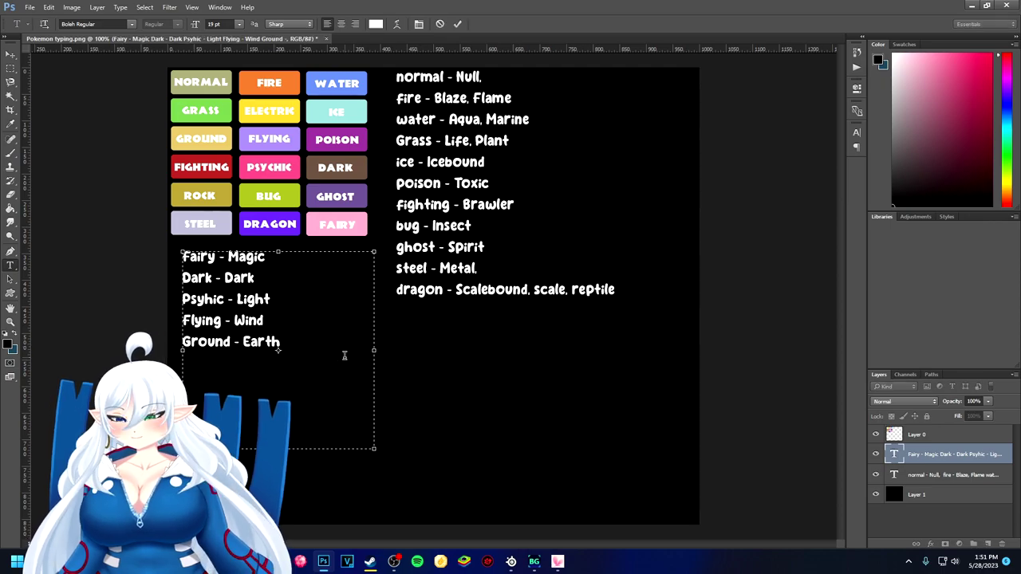
{"action": "type", "text": "eleteric - Thunder"}
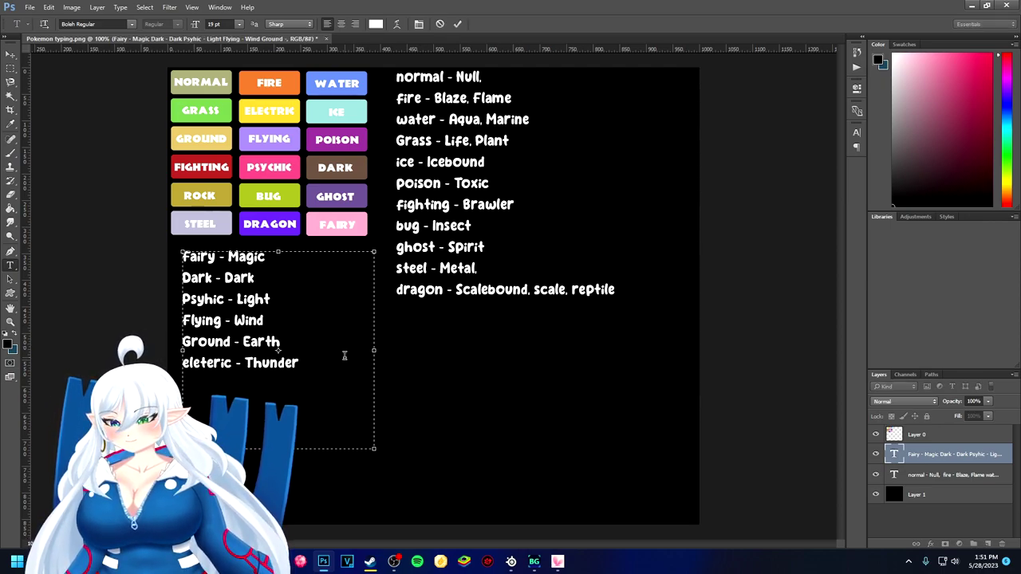
{"action": "key", "text": "Home"}
{"action": "key", "text": "Delete"}
{"action": "type", "text": "E"}
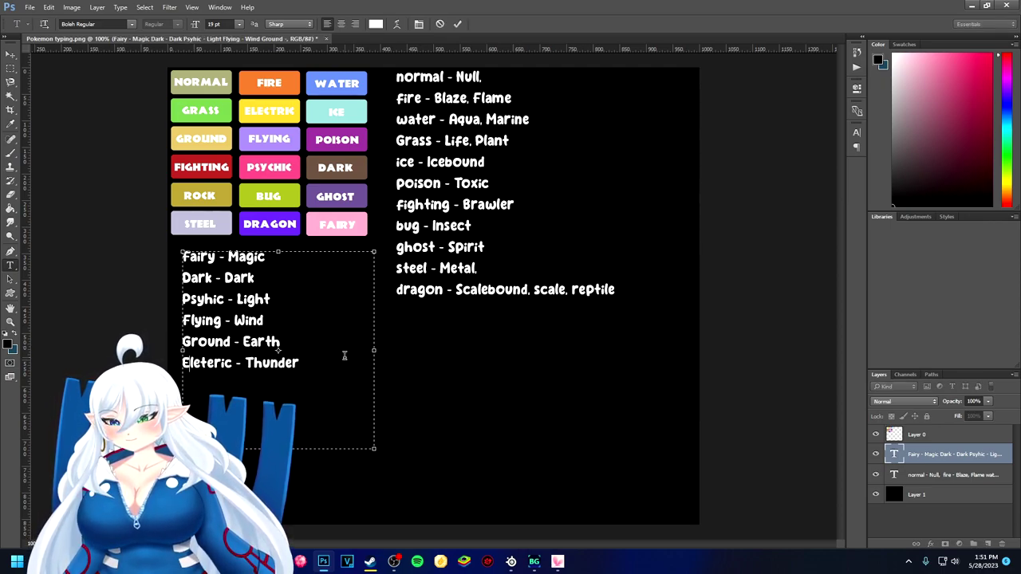
{"action": "left_click", "coordinate": [433, 380]}
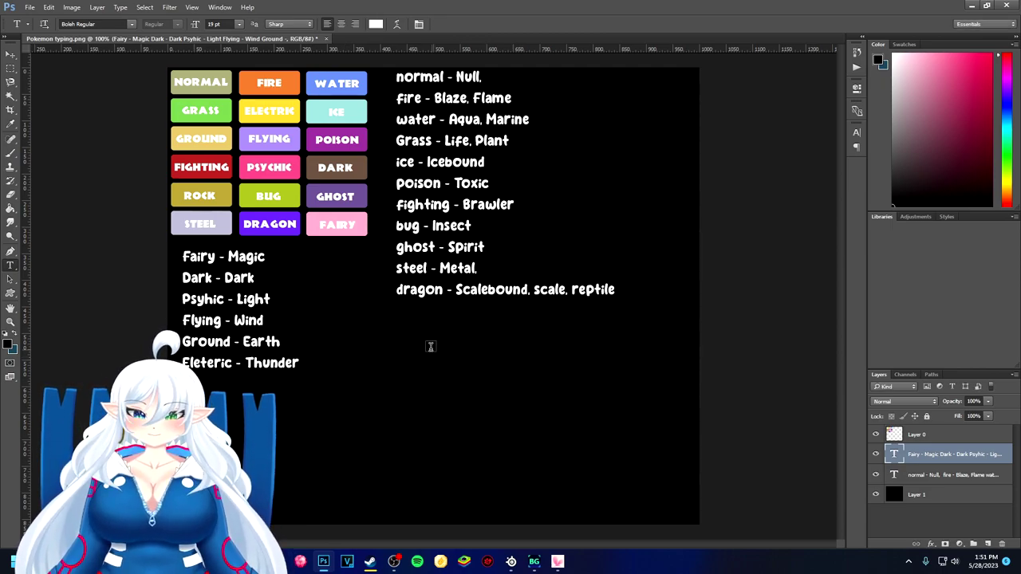
{"action": "left_click", "coordinate": [476, 268]}
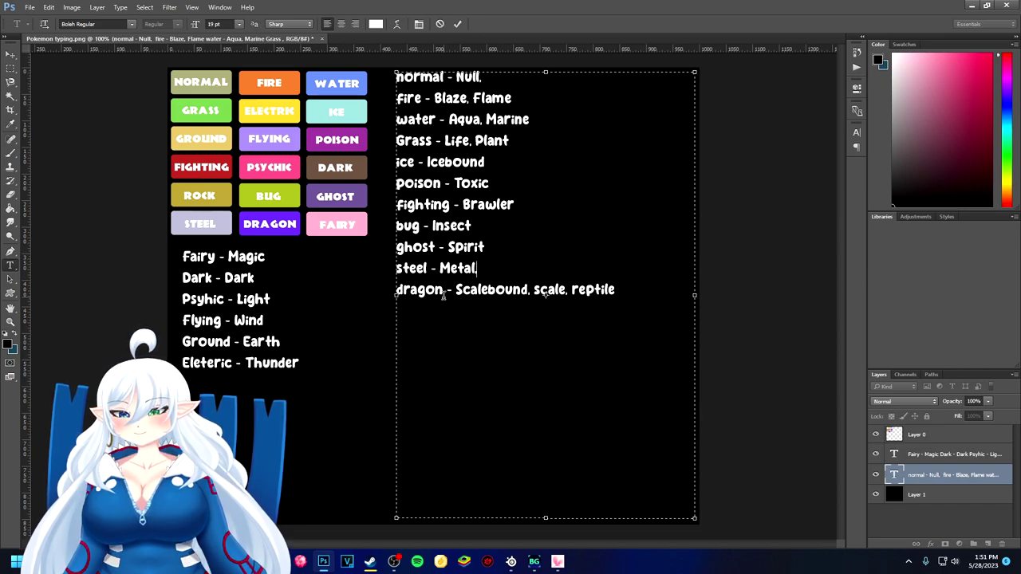
{"action": "type", "text": ","}
{"action": "left_click", "coordinate": [457, 23]}
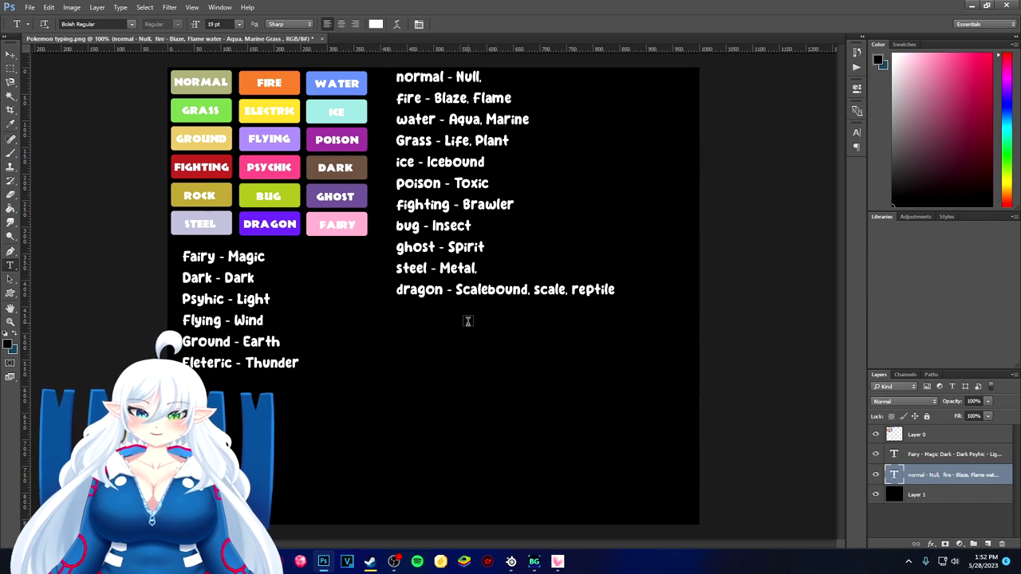
Step: Delete the water - Aqua, Marine line from the right-hand keyword list
{"action": "left_click", "coordinate": [474, 120]}
{"action": "left_click_drag", "start_coordinate": [482, 120], "coordinate": [398, 102]}
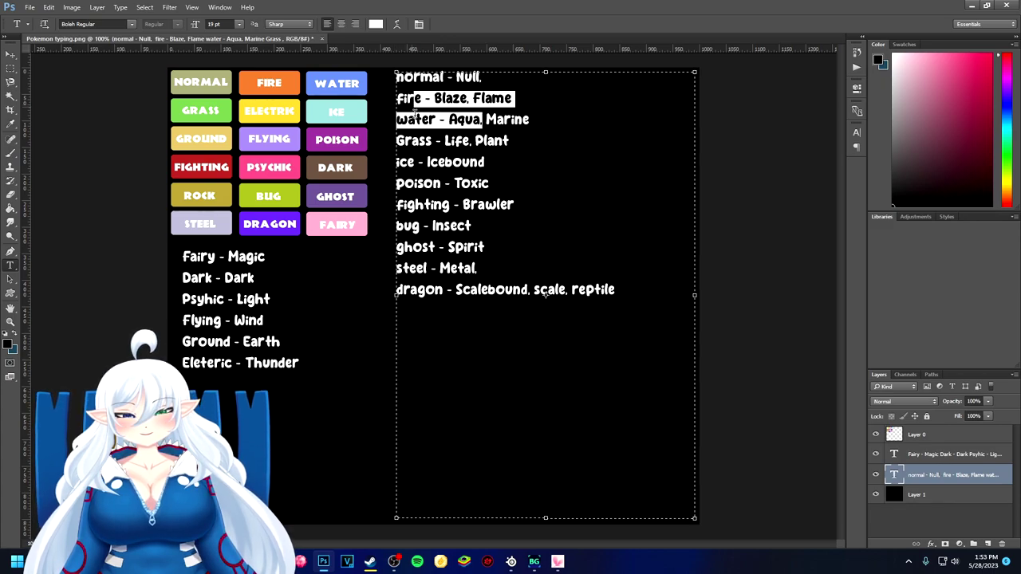
{"action": "left_click_drag", "start_coordinate": [397, 120], "coordinate": [476, 120]}
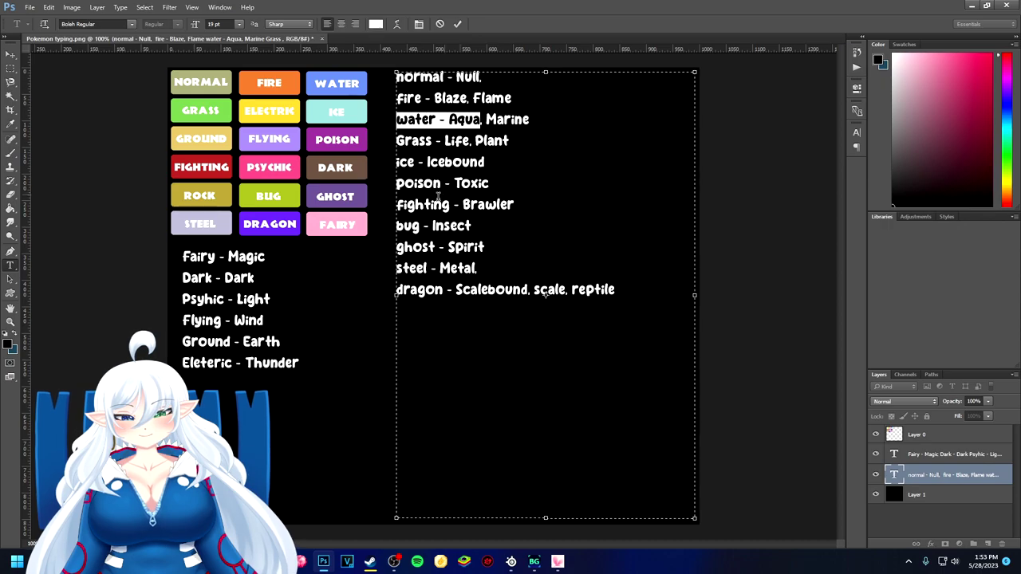
{"action": "left_click_drag", "start_coordinate": [531, 120], "coordinate": [396, 119]}
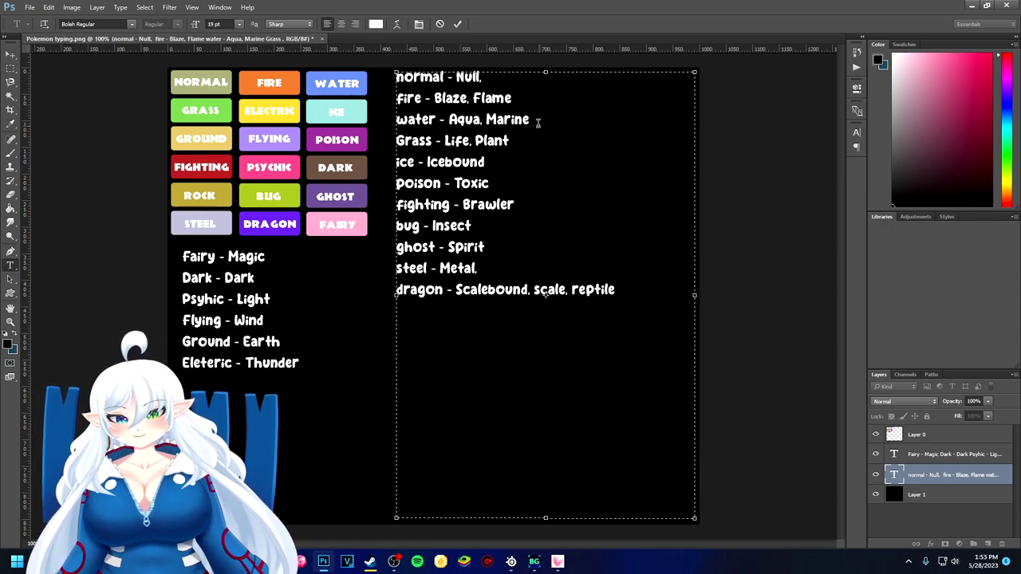
{"action": "key", "text": "BackSpace"}
{"action": "key", "text": "BackSpace"}
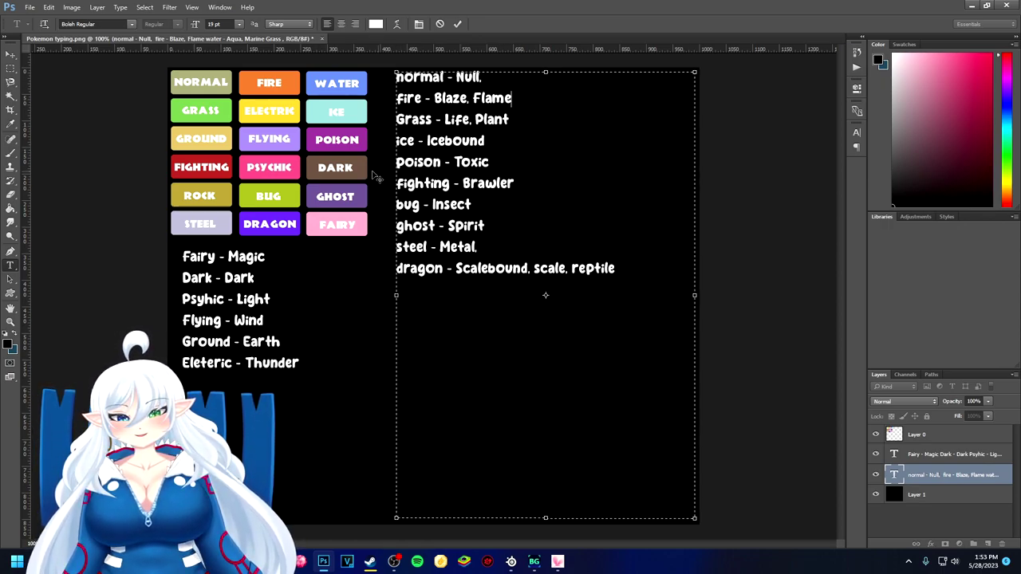
{"action": "left_click", "coordinate": [283, 368]}
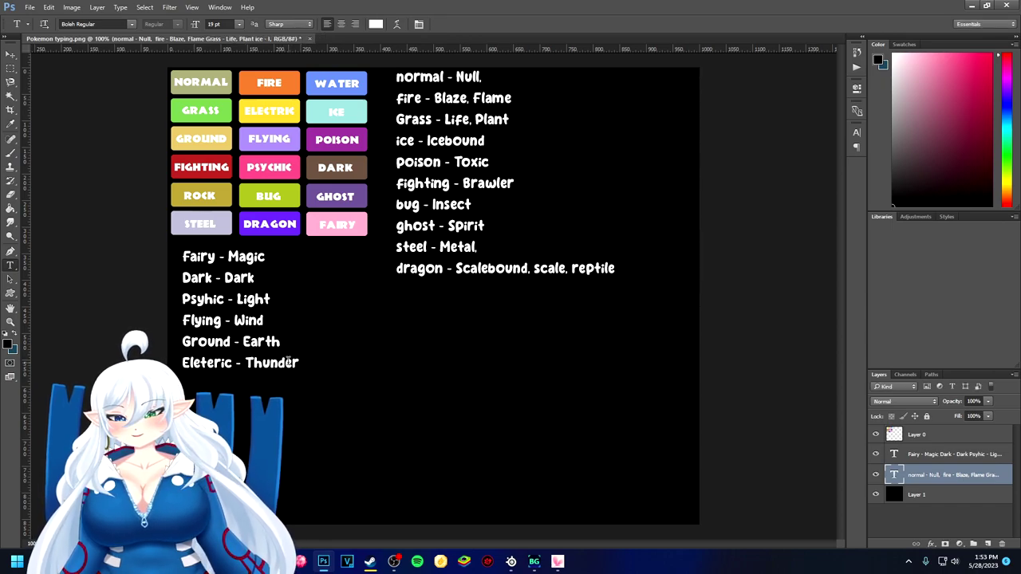
Step: Add water - Aqua below Eleteric - Thunder in the lower-left list and commit
{"action": "left_click", "coordinate": [284, 369]}
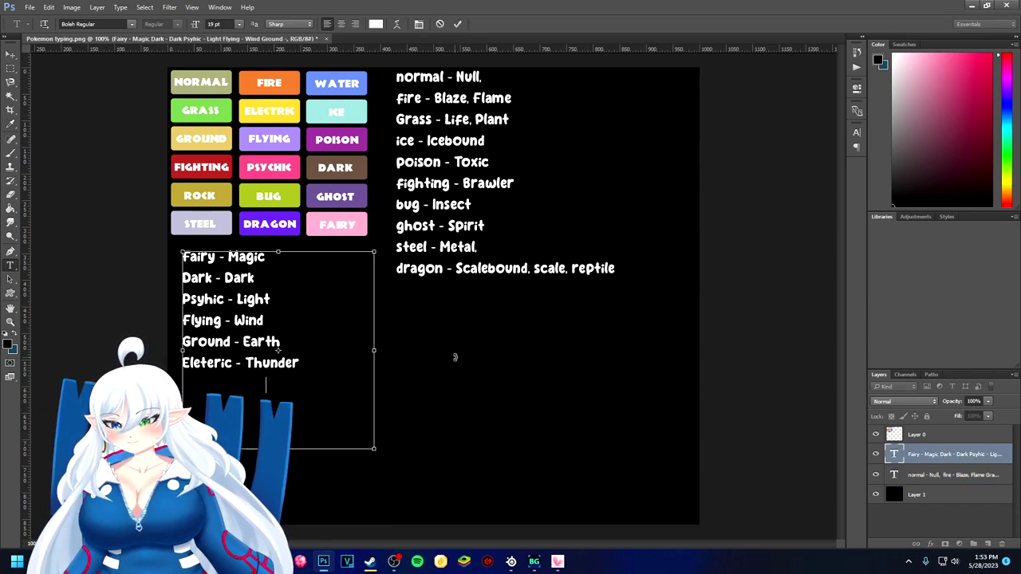
{"action": "key", "text": "Return"}
{"action": "type", "text": "water - Aqua"}
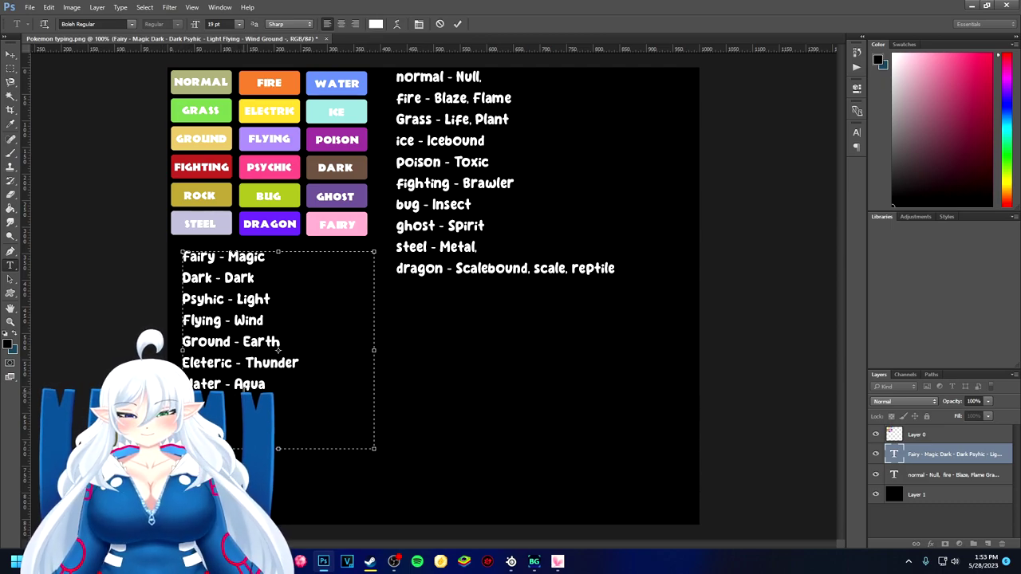
{"action": "key", "text": "ctrl+Return"}
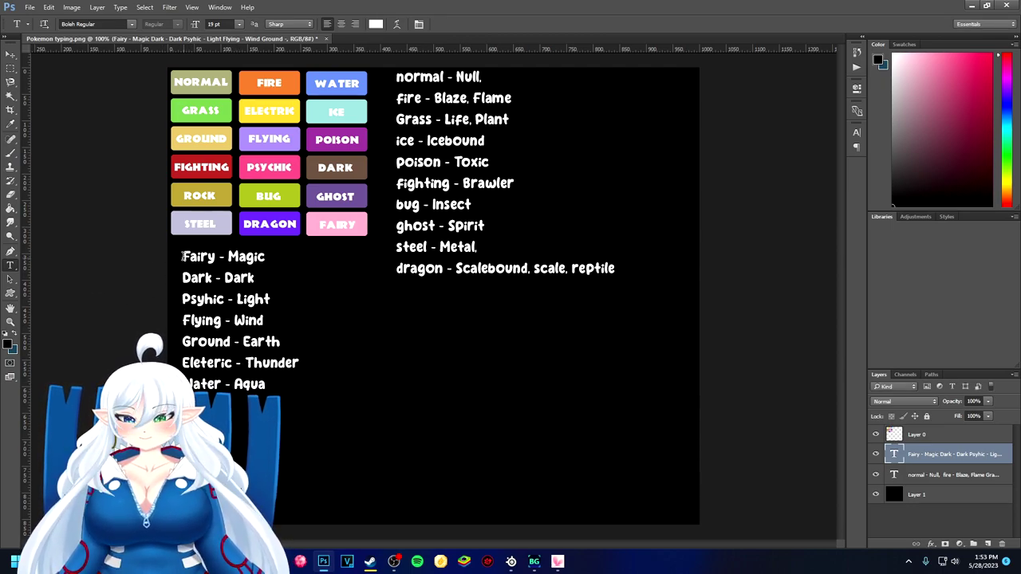
{"action": "left_click_drag", "start_coordinate": [183, 256], "coordinate": [311, 412]}
{"action": "left_click", "coordinate": [305, 326]}
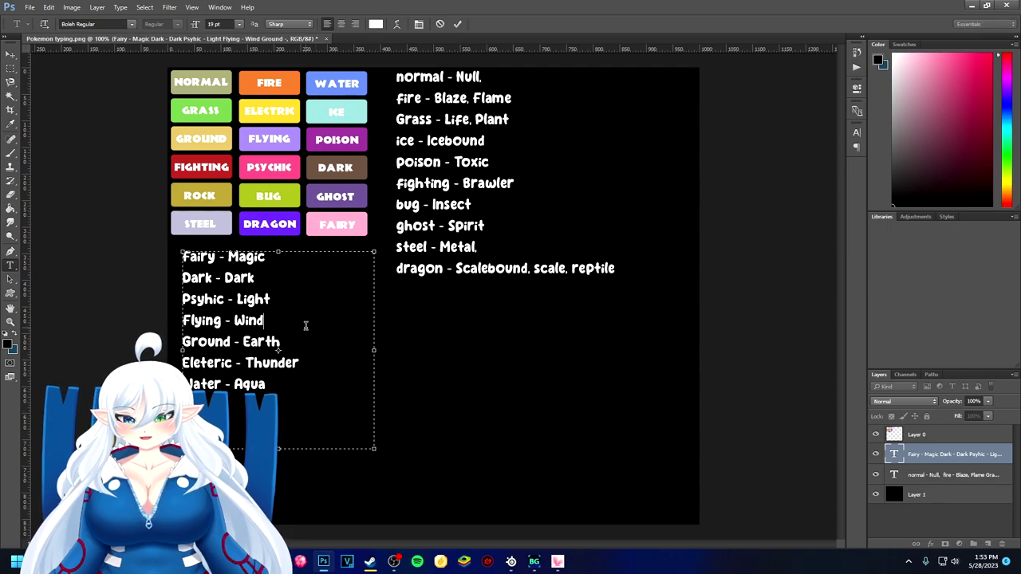
{"action": "key", "text": "ctrl+Return"}
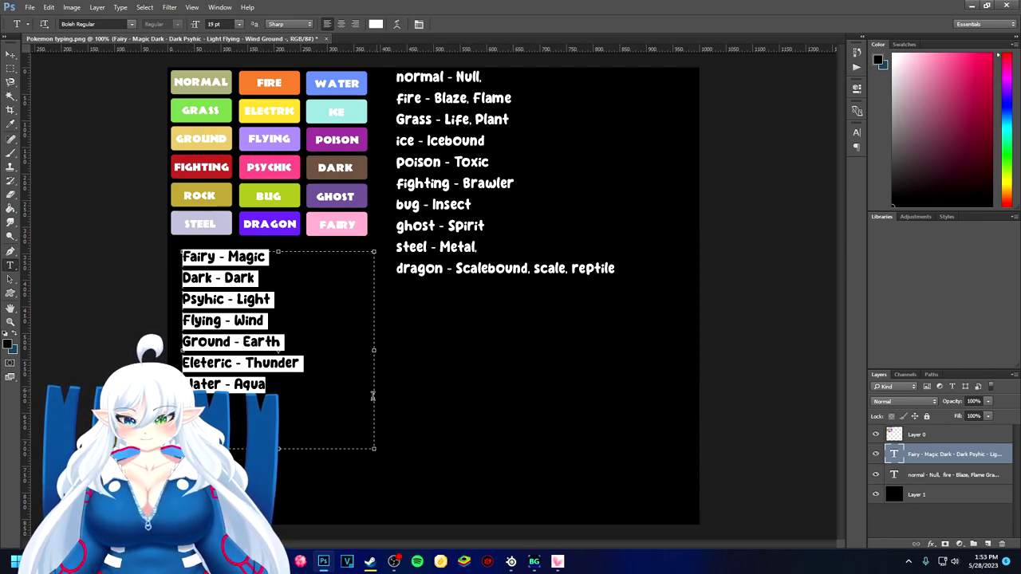
Step: Nudge the seven-line lower list up-left to align under the badges, committing both text layers
{"action": "left_click", "coordinate": [182, 254]}
{"action": "key", "text": "ctrl+a"}
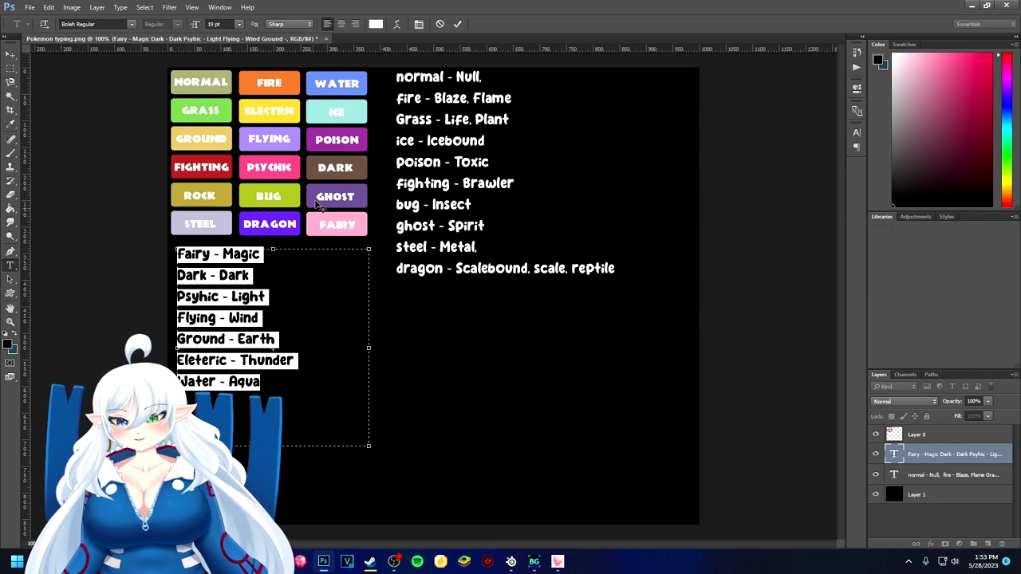
{"action": "key", "text": "ctrl+Return"}
{"action": "left_click_drag", "start_coordinate": [409, 84], "coordinate": [590, 292]}
{"action": "key", "text": "ctrl+Return"}
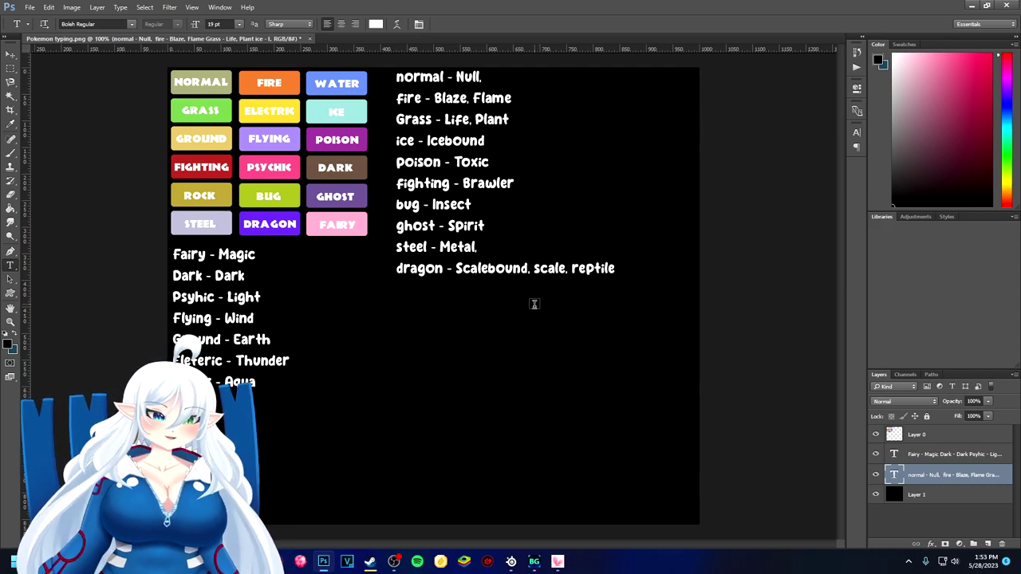